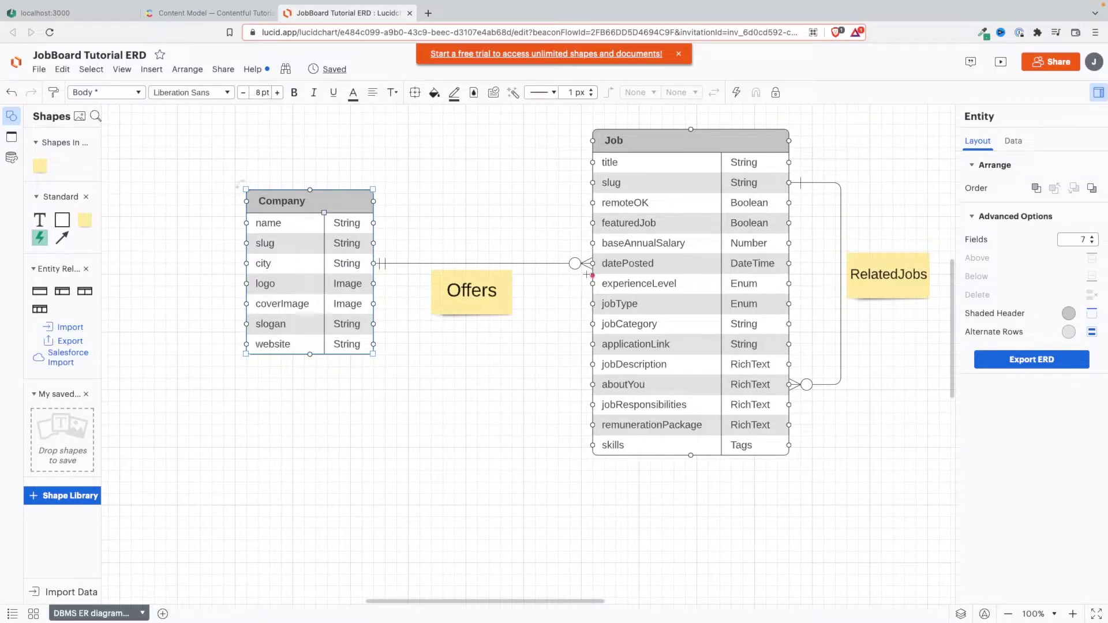
Switch from the Lucidchart diagram to Contentful and create a content type named Company.
{"action": "left_click", "coordinate": [382, 264]}
{"action": "left_click", "coordinate": [224, 14]}
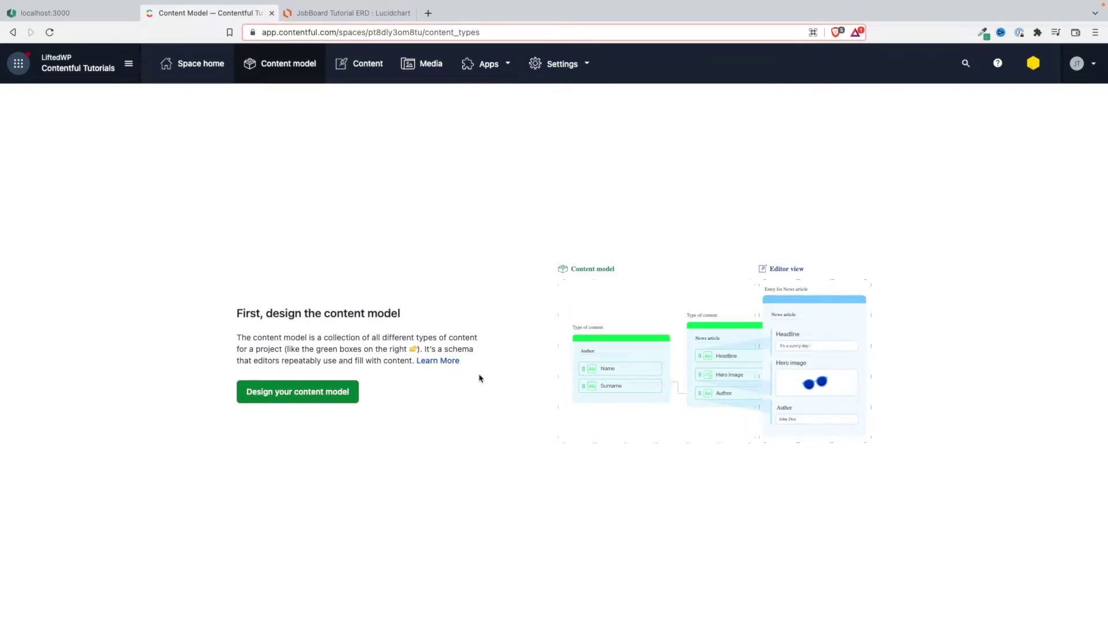
{"action": "left_click", "coordinate": [290, 401]}
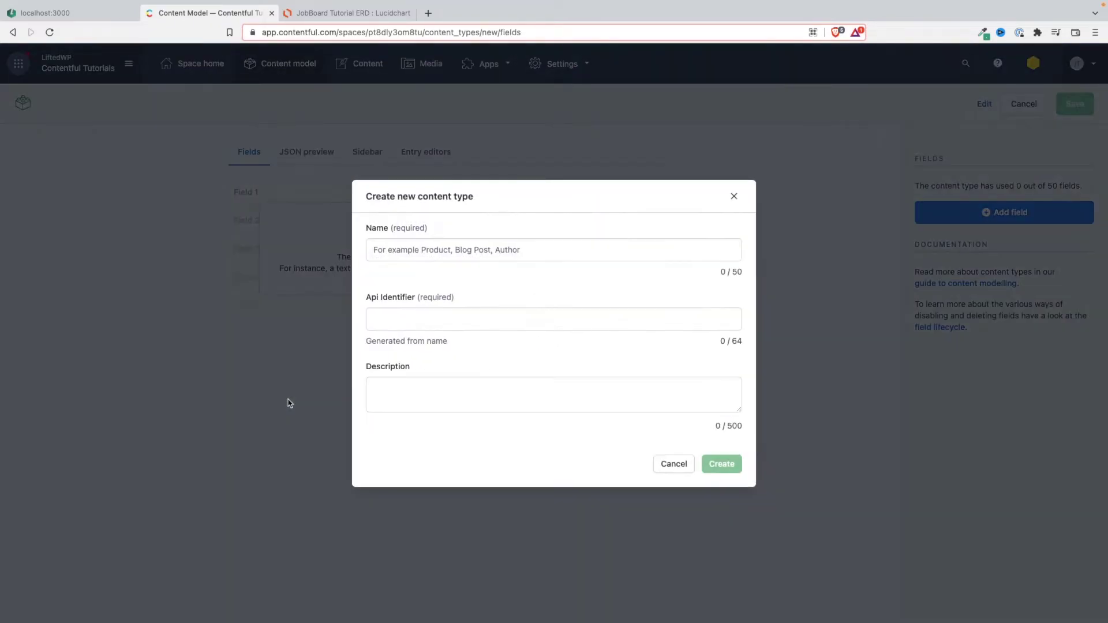
{"action": "left_click", "coordinate": [439, 252]}
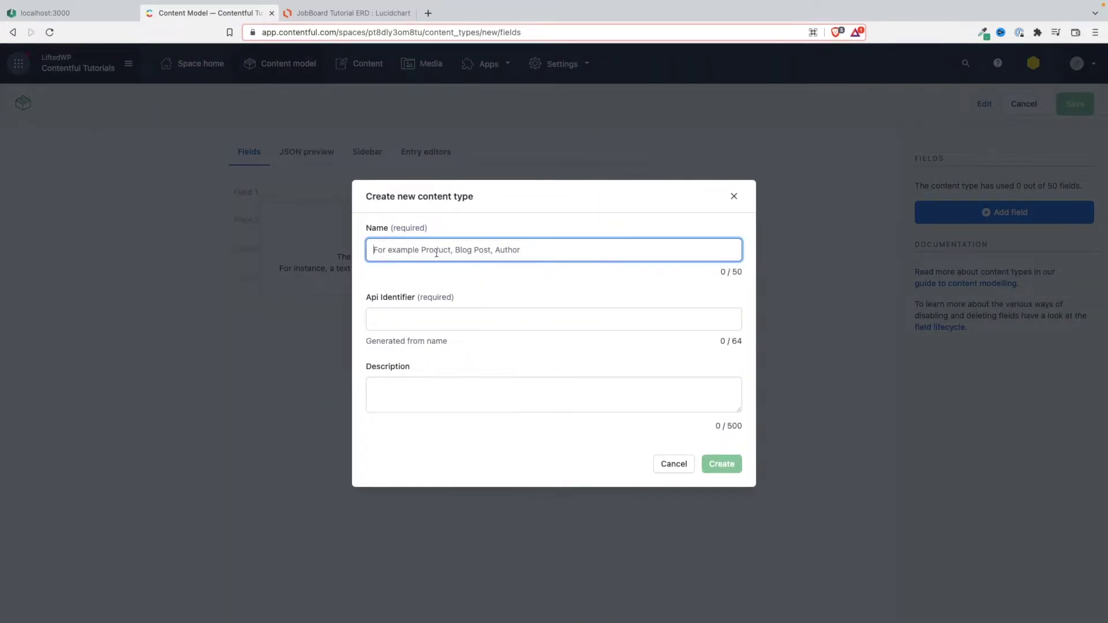
{"action": "type", "text": "Company"}
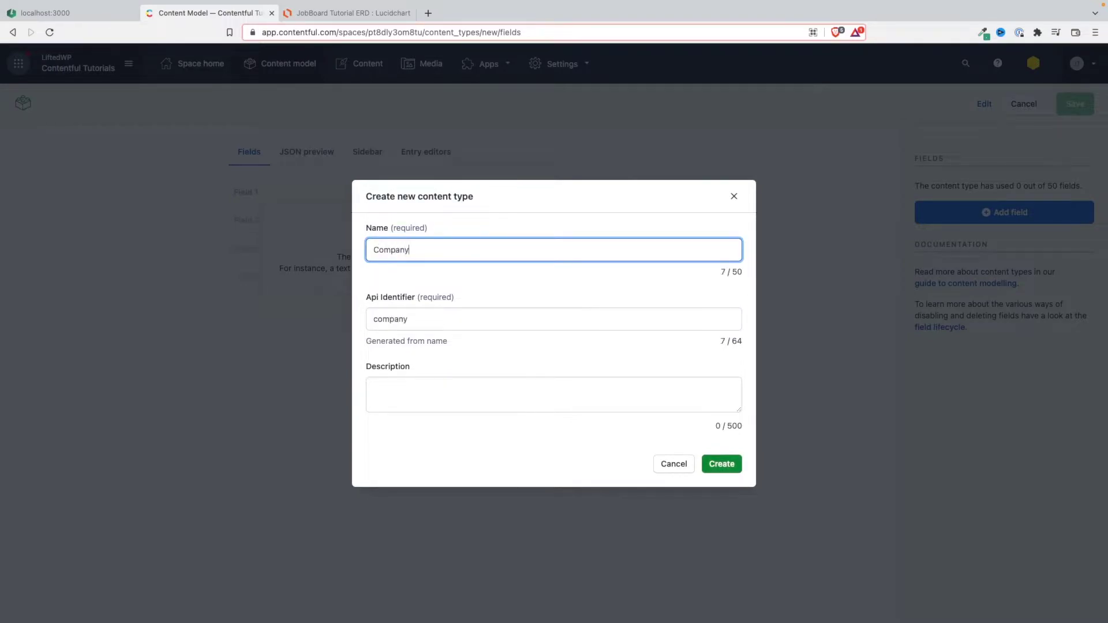
{"action": "left_click", "coordinate": [728, 467]}
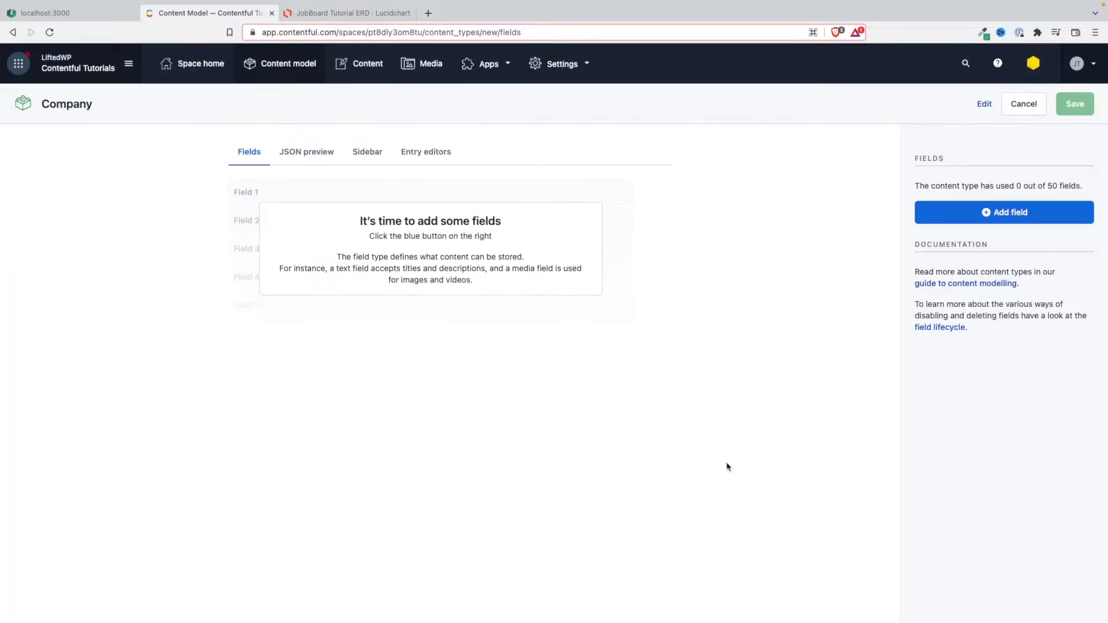
Add a short text field called name to the Company content type.
{"action": "left_click", "coordinate": [1027, 212]}
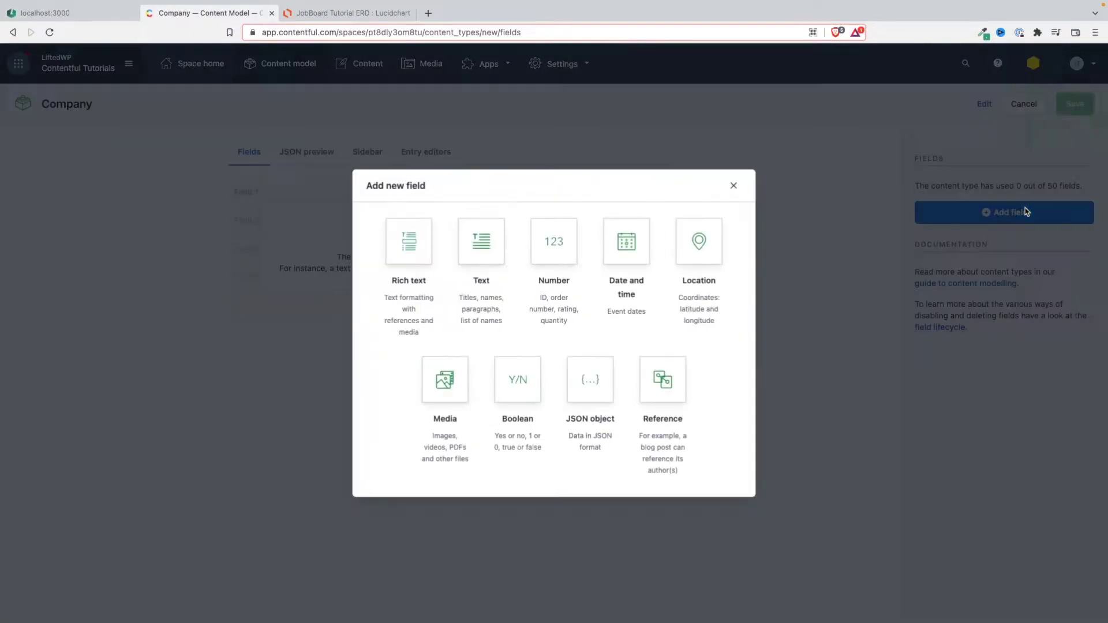
{"action": "left_click", "coordinate": [483, 246]}
{"action": "type", "text": "name"}
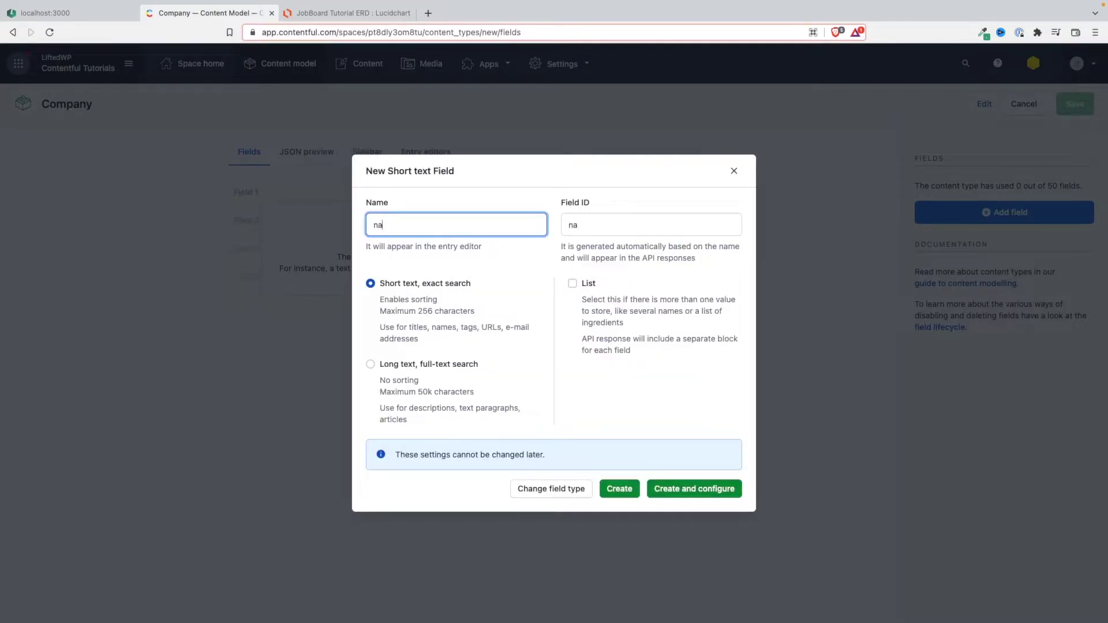
{"action": "left_click", "coordinate": [633, 494]}
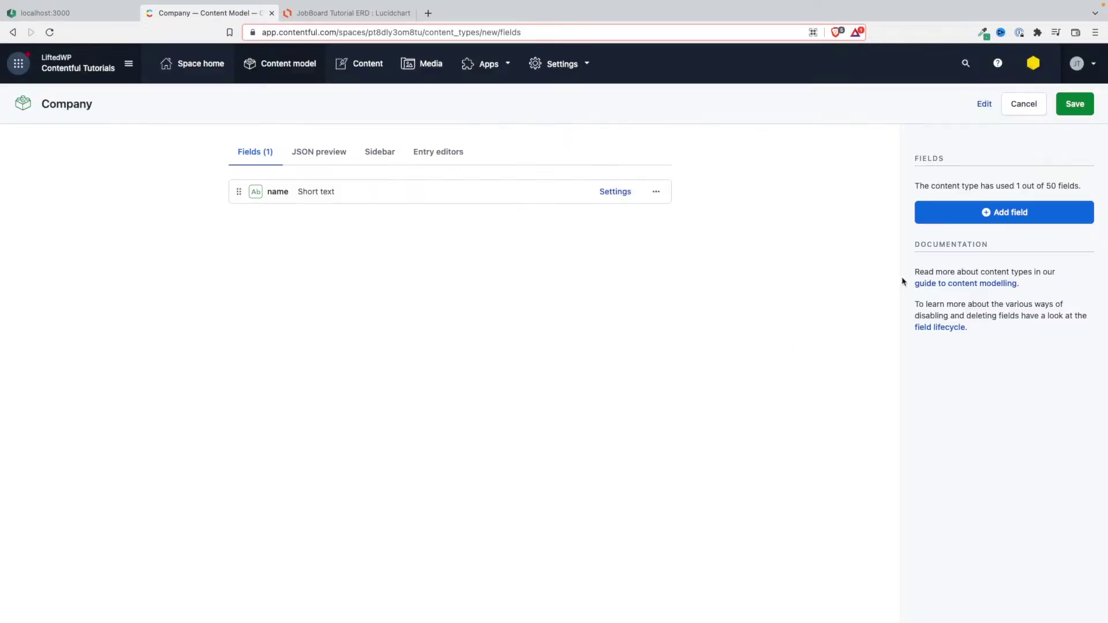
Add two more short text fields, slug and city, to the Company content type.
{"action": "left_click", "coordinate": [984, 218]}
{"action": "left_click", "coordinate": [484, 234]}
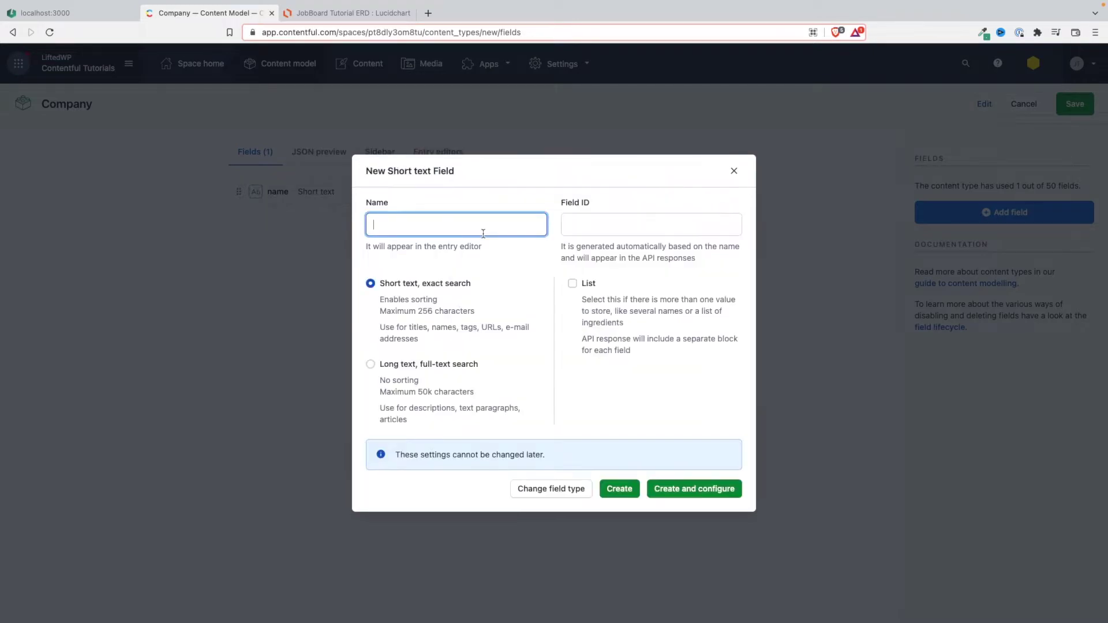
{"action": "left_click", "coordinate": [619, 488]}
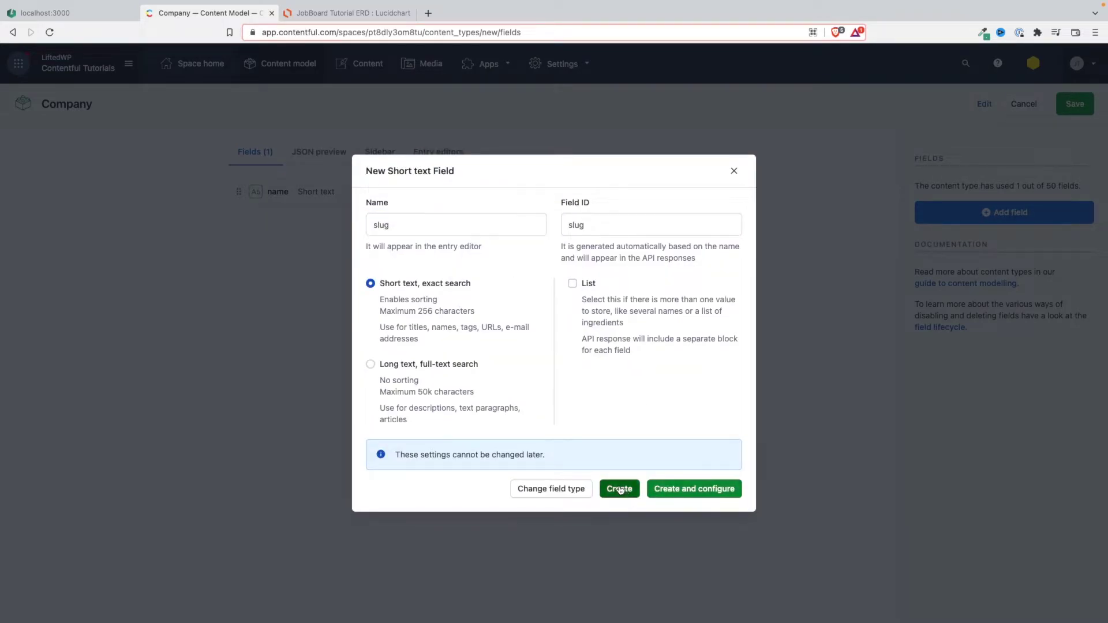
{"action": "left_click", "coordinate": [1004, 212]}
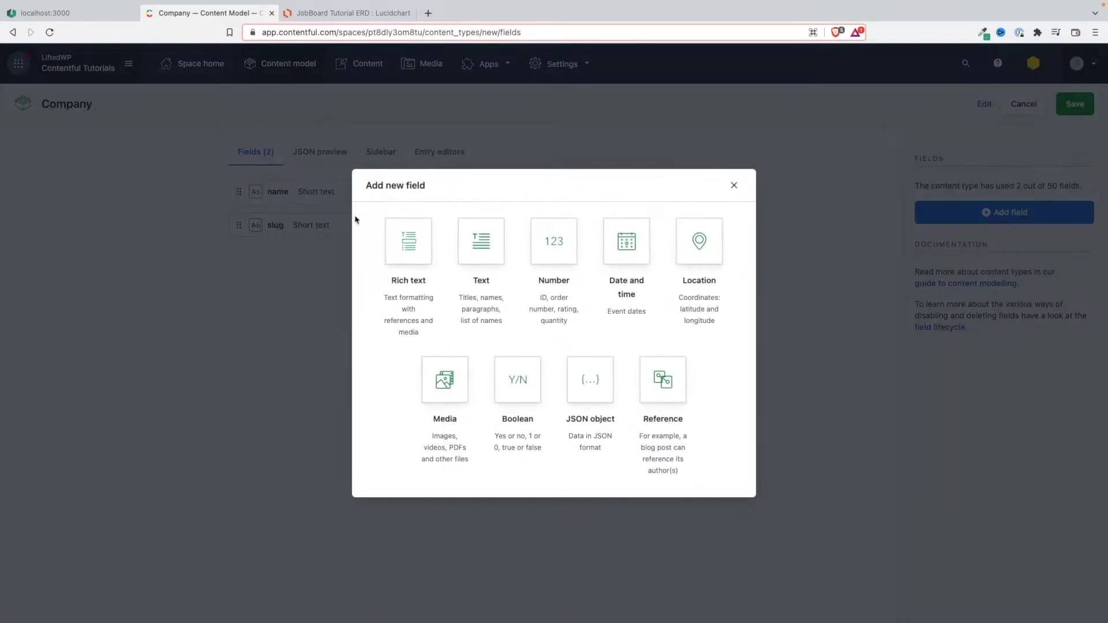
{"action": "left_click", "coordinate": [482, 232]}
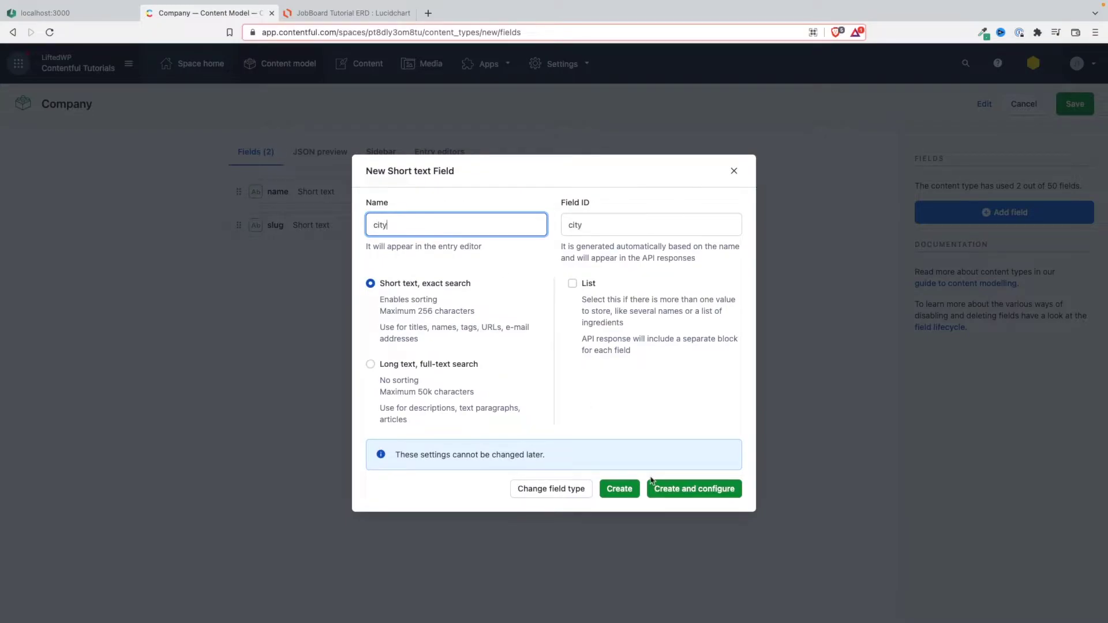
{"action": "left_click", "coordinate": [622, 489]}
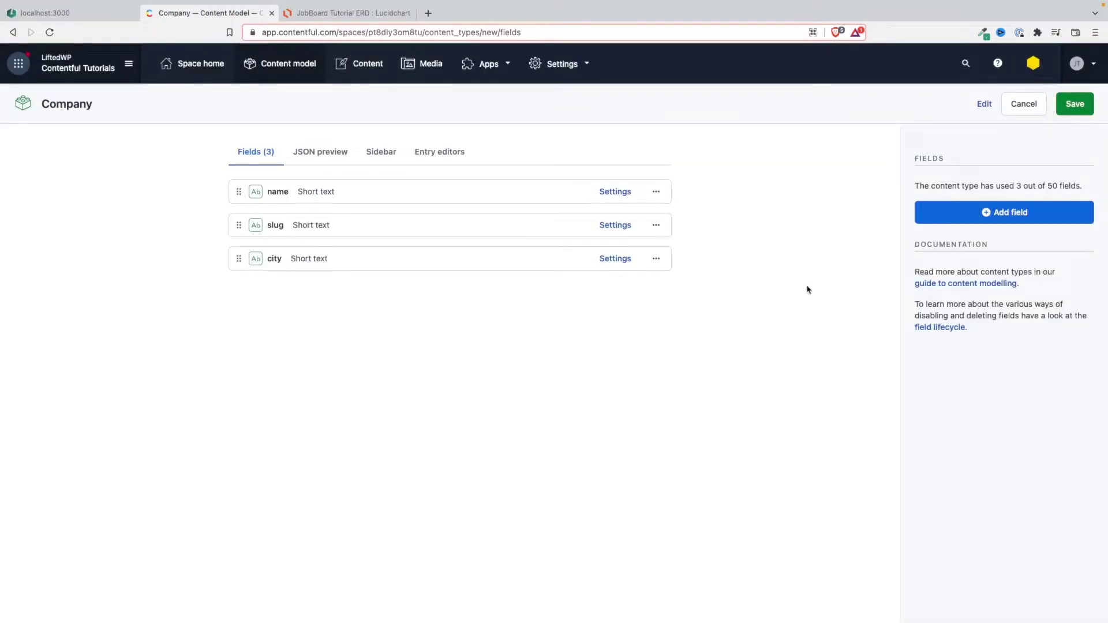
Add a one-file media field called logo to the Company content type.
{"action": "left_click", "coordinate": [946, 212]}
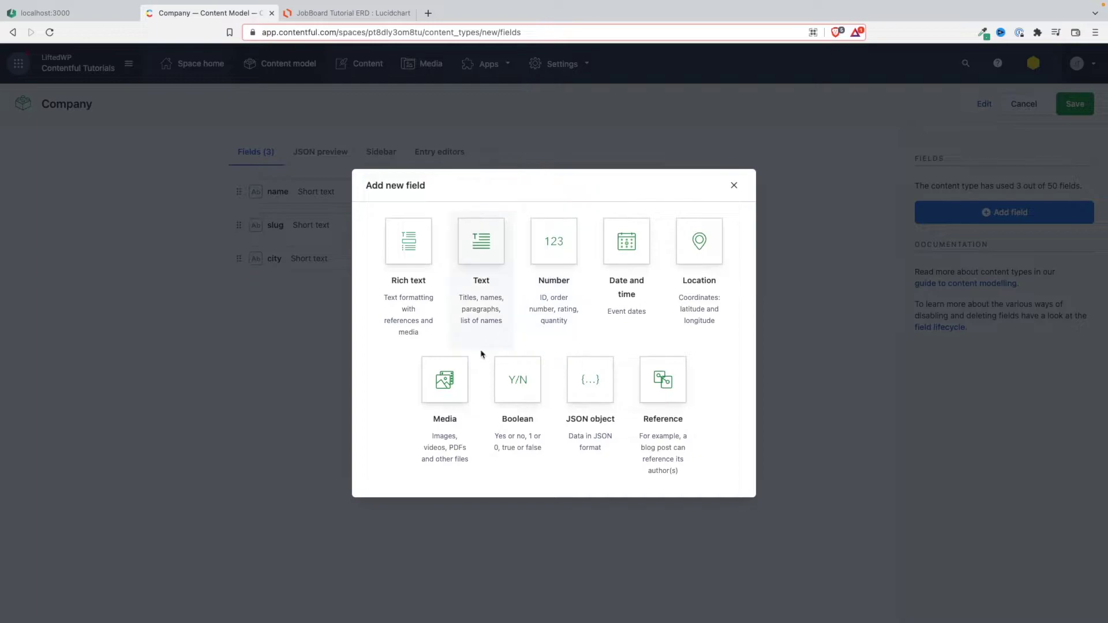
{"action": "left_click", "coordinate": [452, 378]}
{"action": "type", "text": "logo"}
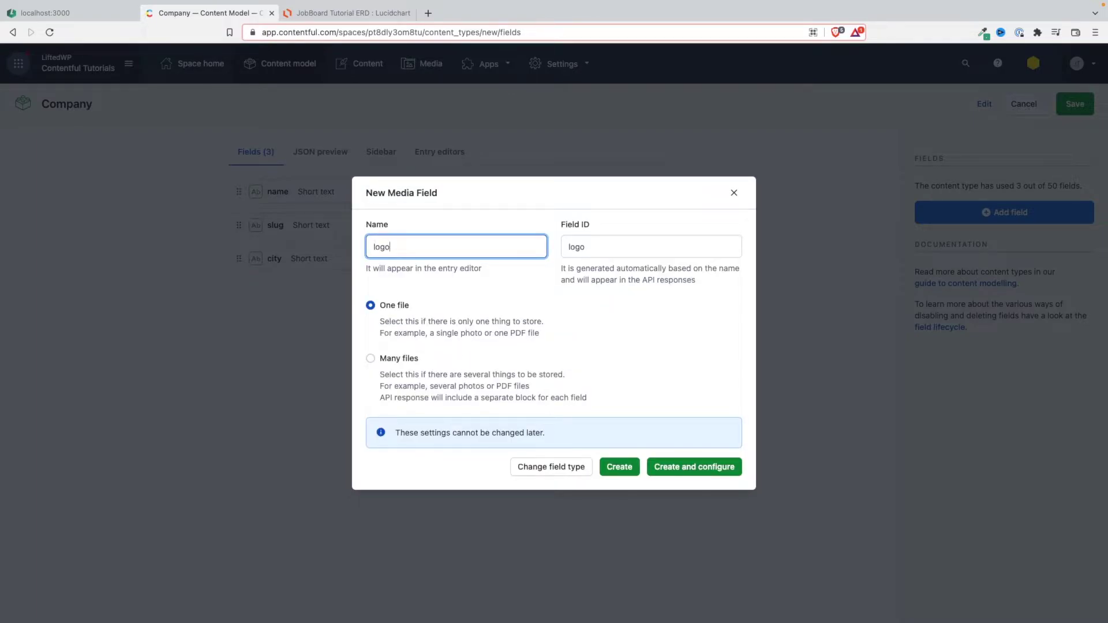
{"action": "left_click", "coordinate": [620, 466]}
Add a one-file media field called coverImage to the Company content type.
{"action": "left_click", "coordinate": [989, 212]}
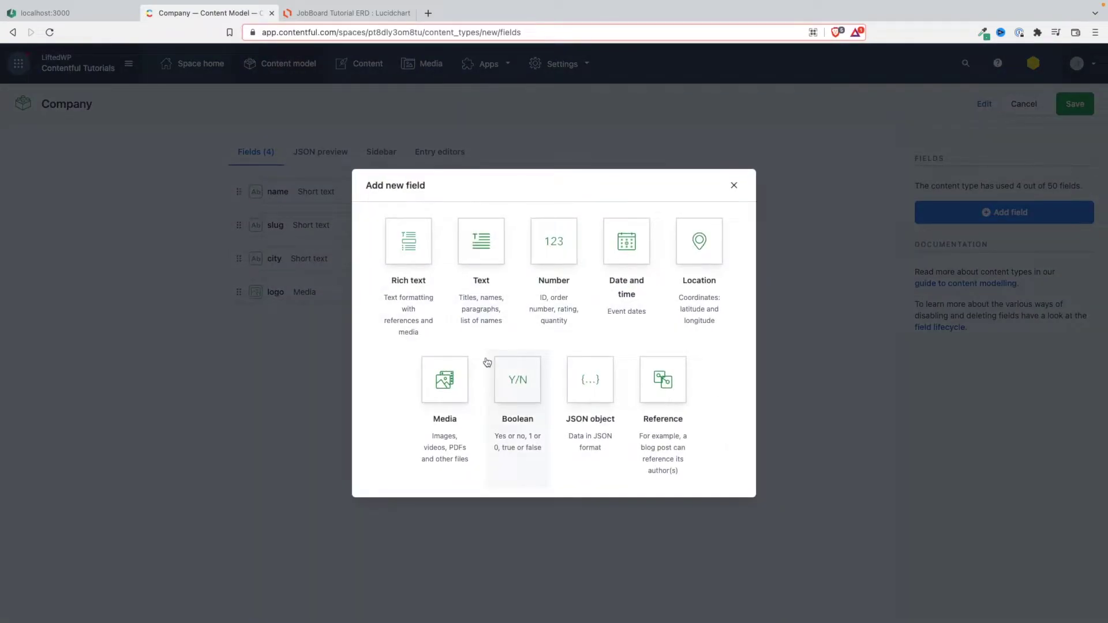
{"action": "left_click", "coordinate": [460, 388]}
{"action": "type", "text": "coverImage"}
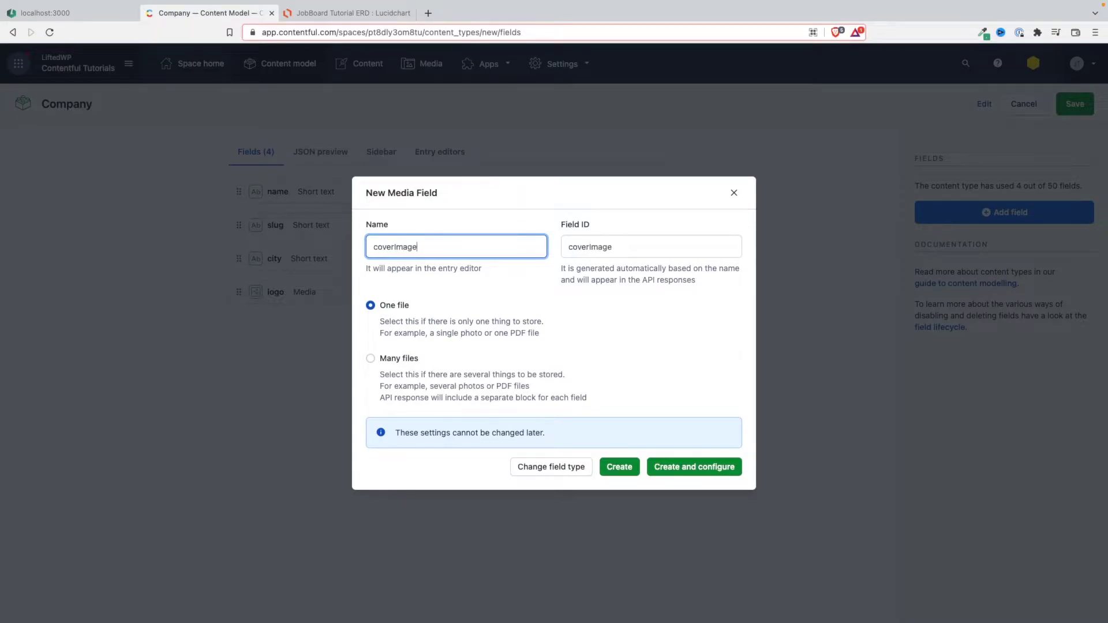
{"action": "left_click", "coordinate": [619, 466]}
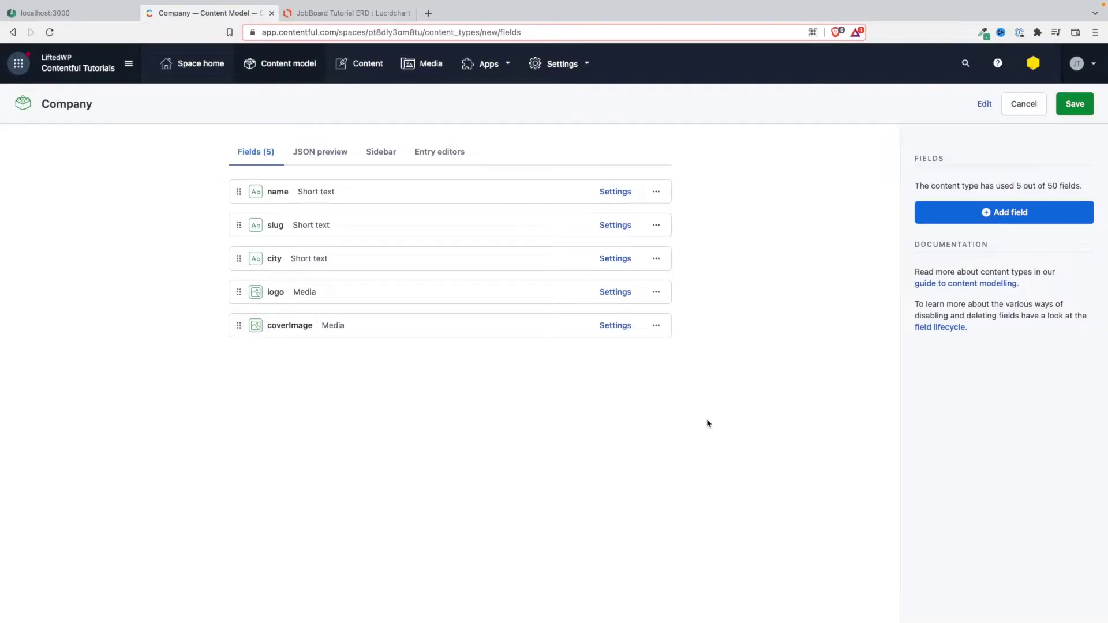
Add a short text field called website and save the Company content type.
{"action": "left_click", "coordinate": [992, 214]}
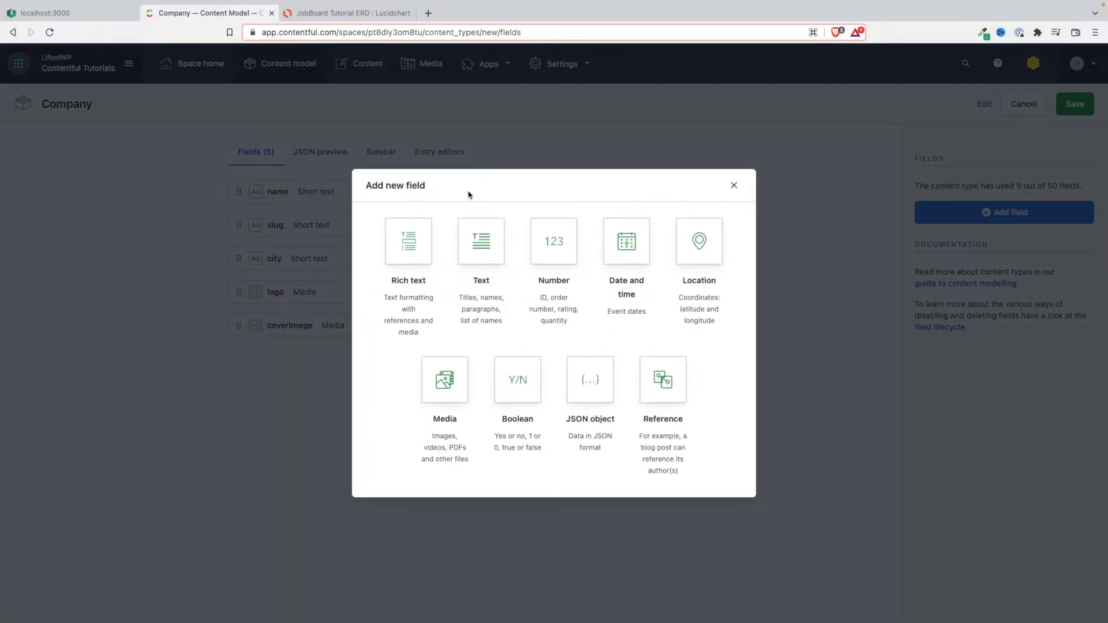
{"action": "left_click", "coordinate": [492, 253]}
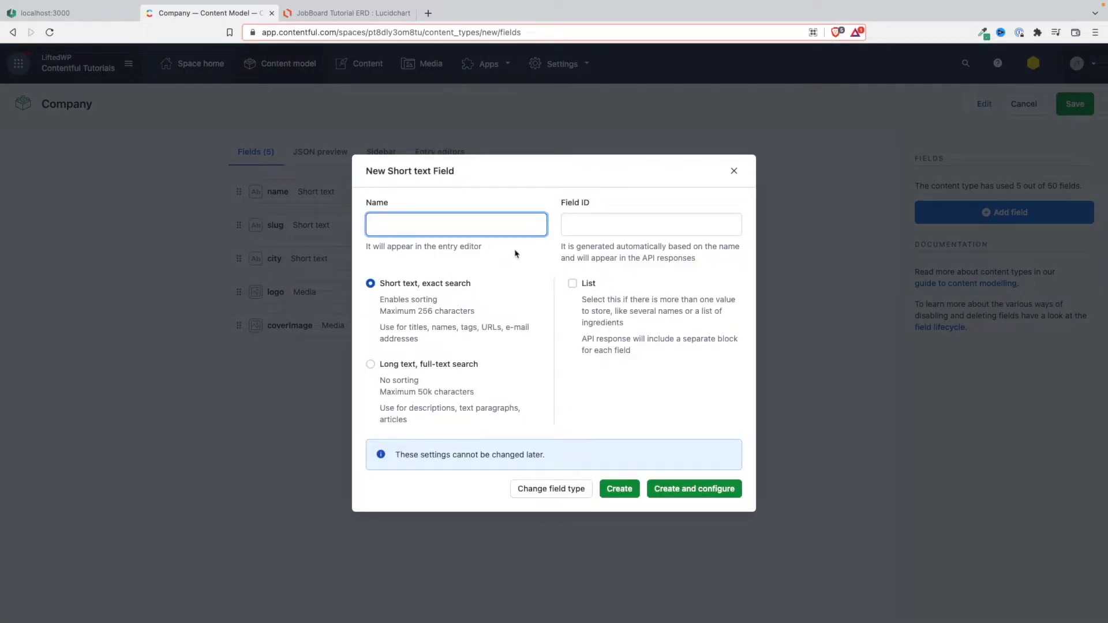
{"action": "type", "text": "website"}
{"action": "left_click_drag", "start_coordinate": [483, 327], "coordinate": [497, 327]}
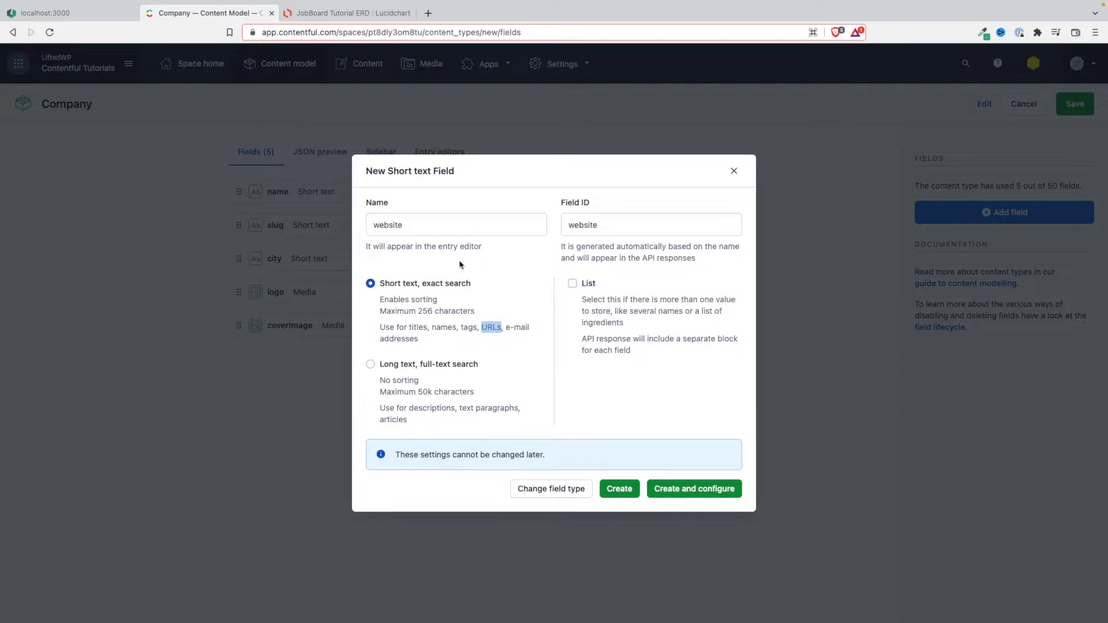
{"action": "left_click", "coordinate": [619, 489]}
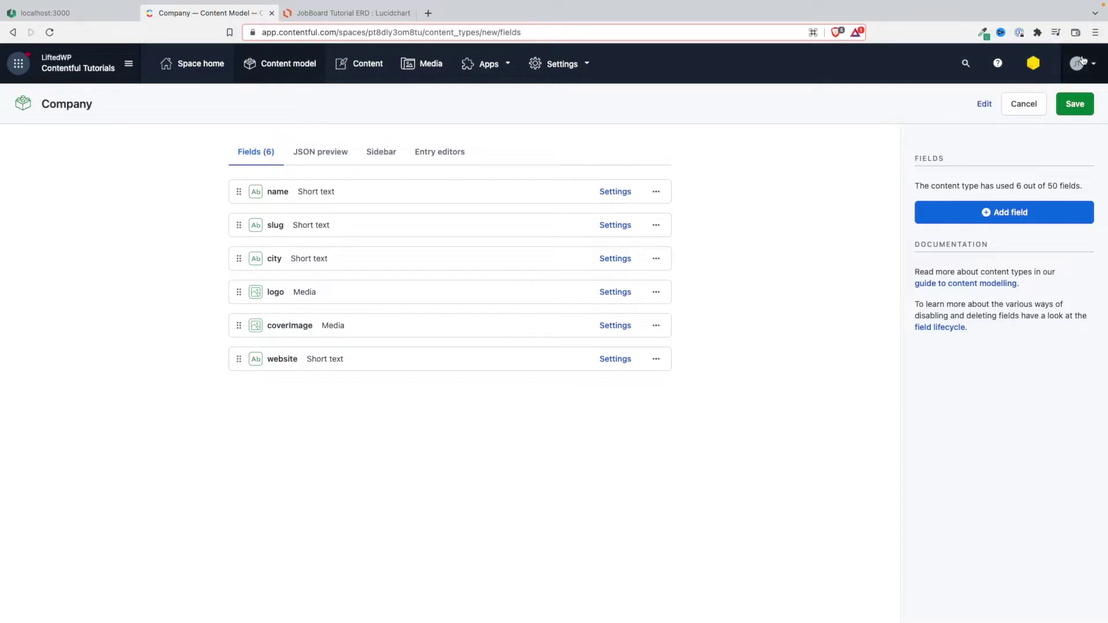
{"action": "left_click", "coordinate": [1079, 103]}
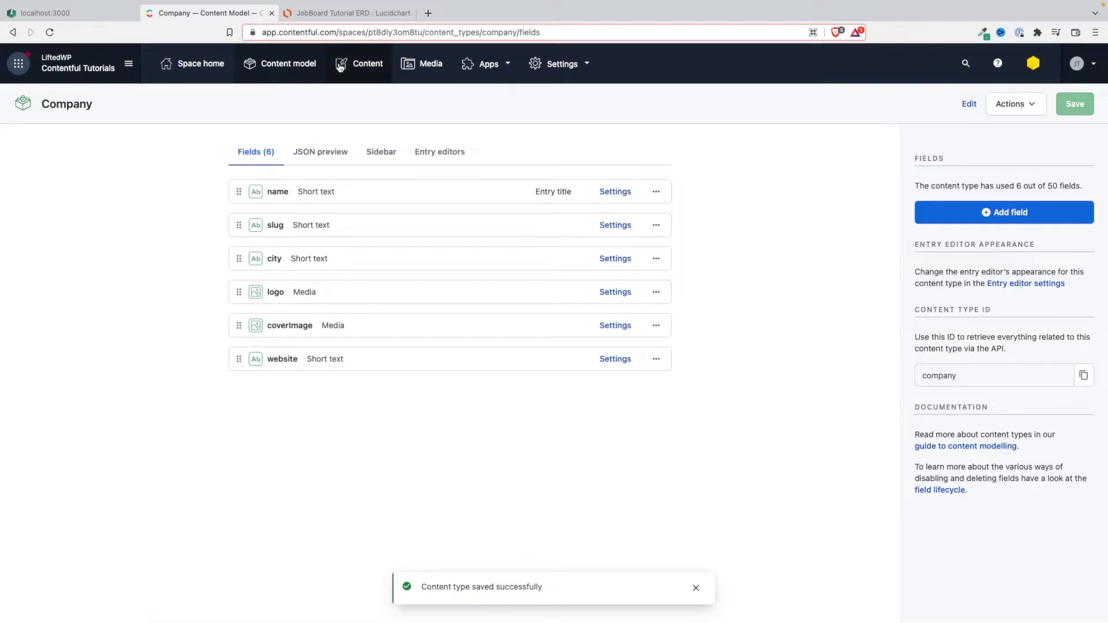
Create a second content type named Job in the content model.
{"action": "left_click", "coordinate": [297, 66]}
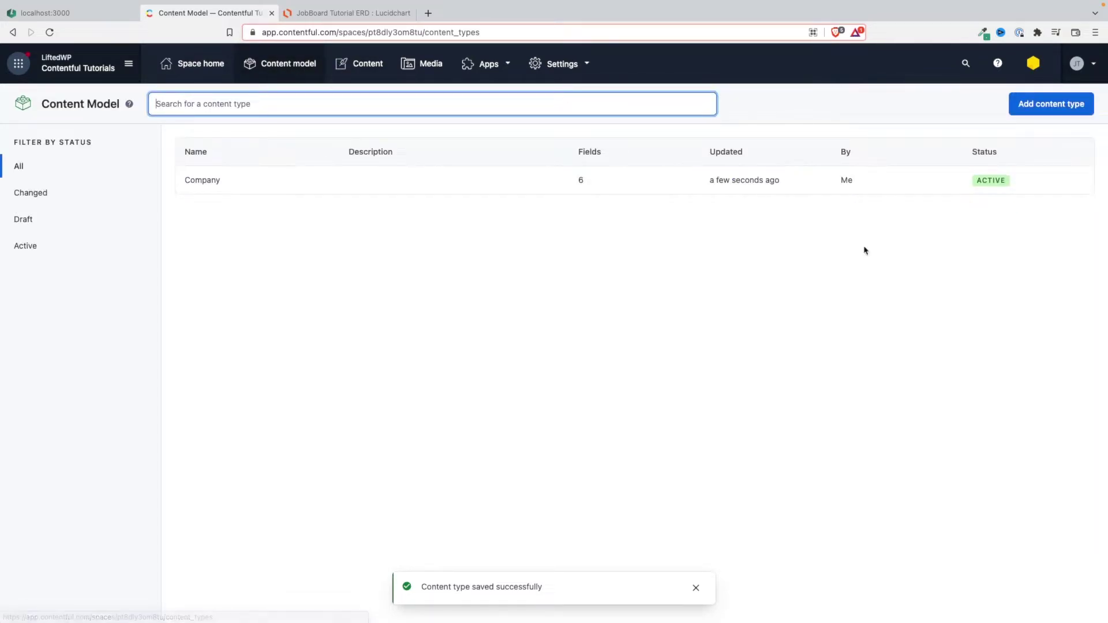
{"action": "left_click", "coordinate": [1037, 106]}
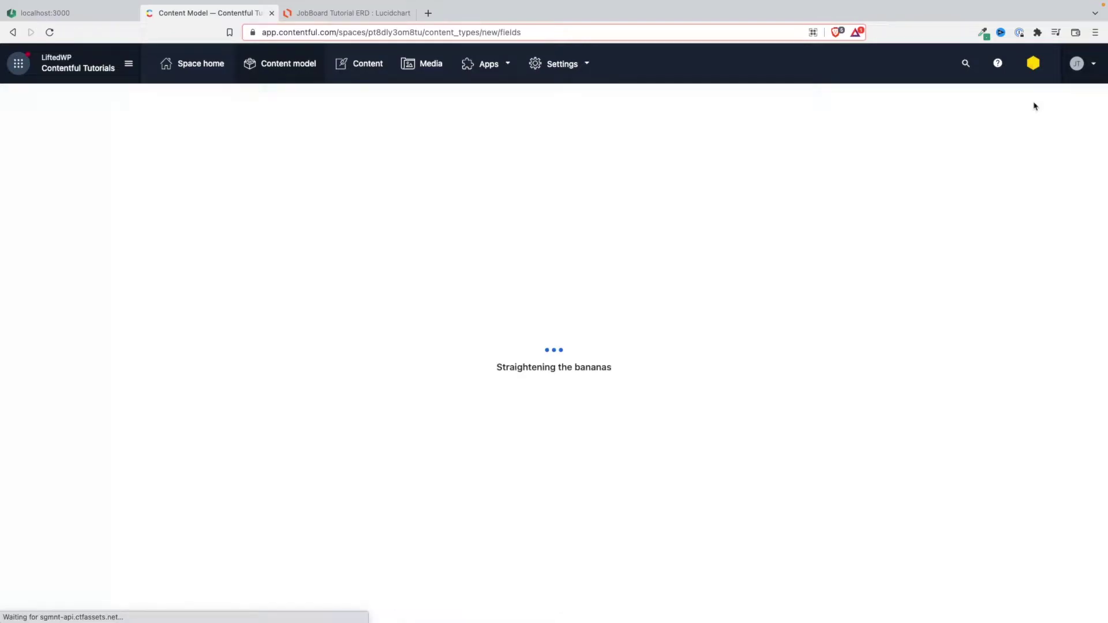
{"action": "left_click", "coordinate": [483, 245]}
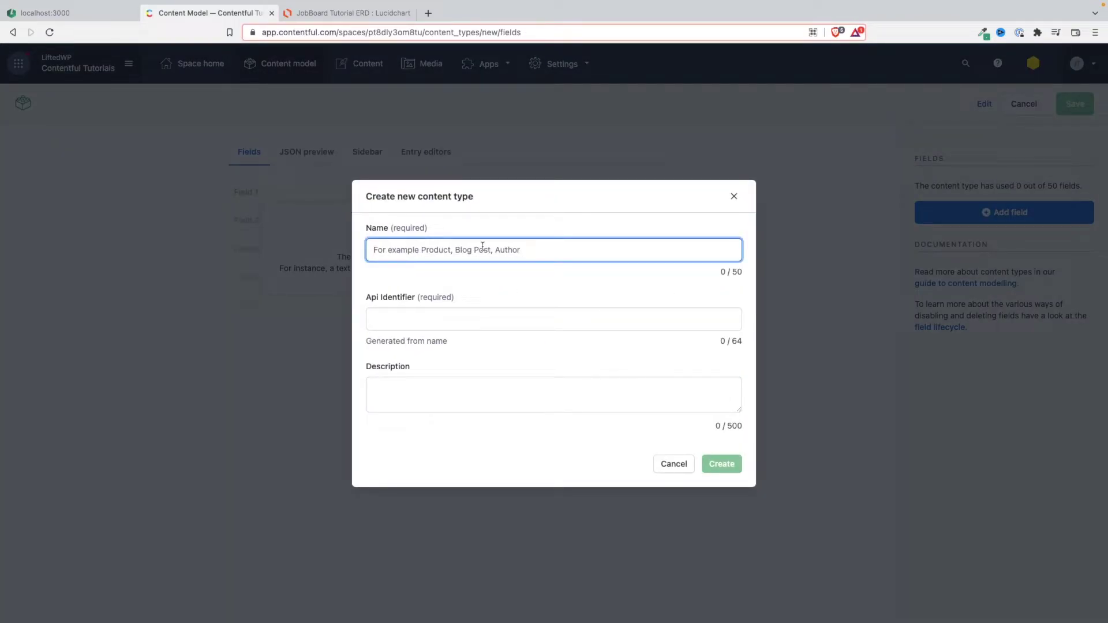
{"action": "type", "text": "Job"}
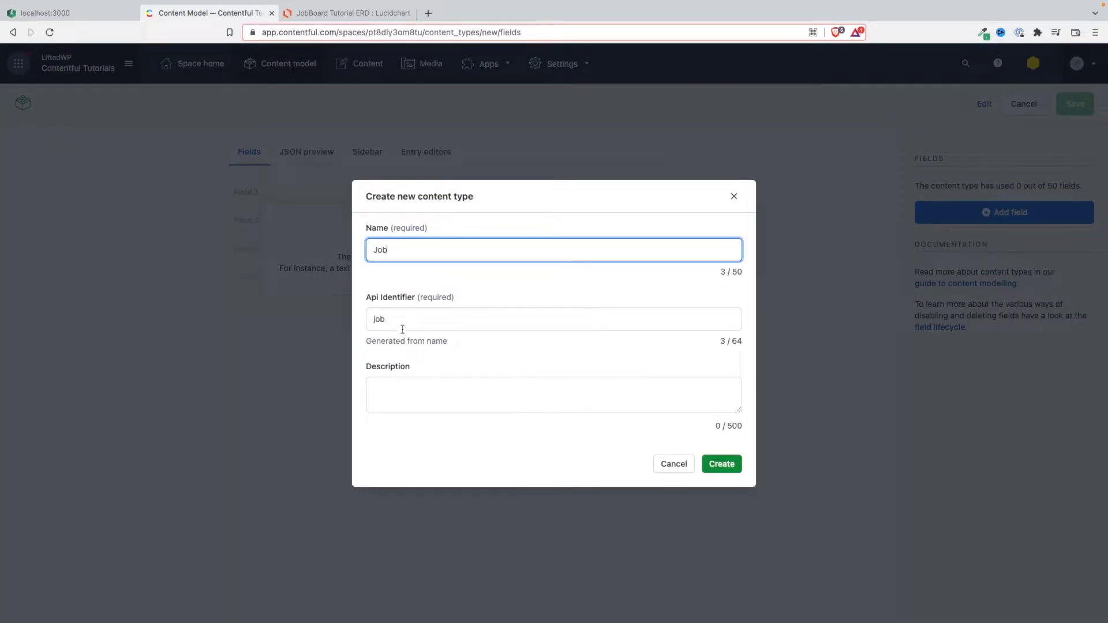
{"action": "left_click", "coordinate": [732, 463]}
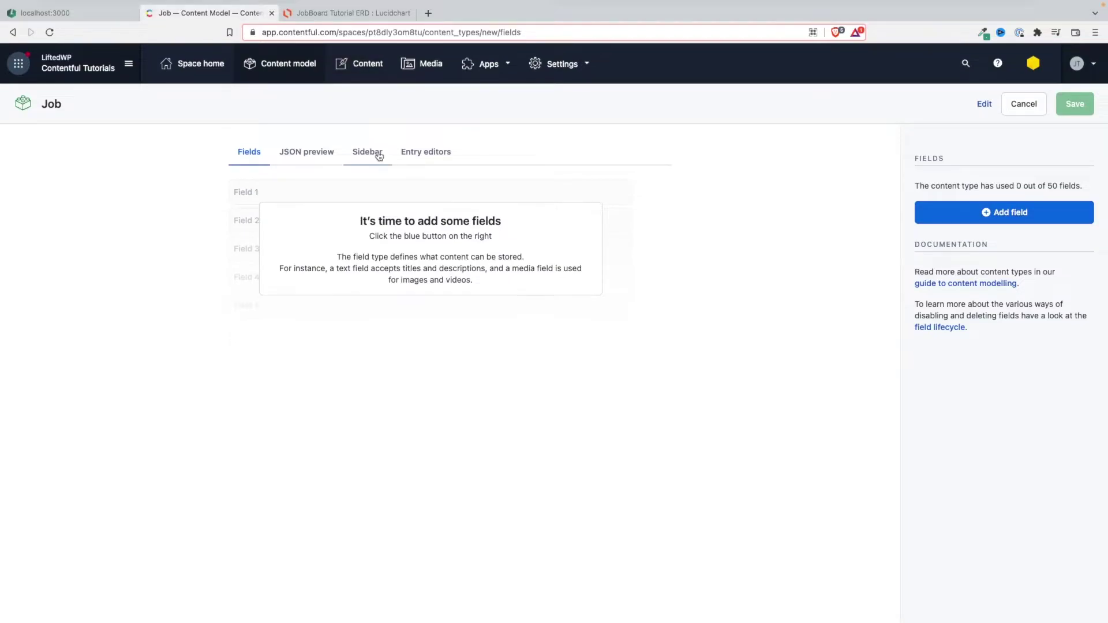
Consult the Job entity in the Lucidchart diagram and add a short text field called title to the Job content type in Contentful.
{"action": "mouse_move", "coordinate": [315, 19]}
{"action": "left_click", "coordinate": [361, 43]}
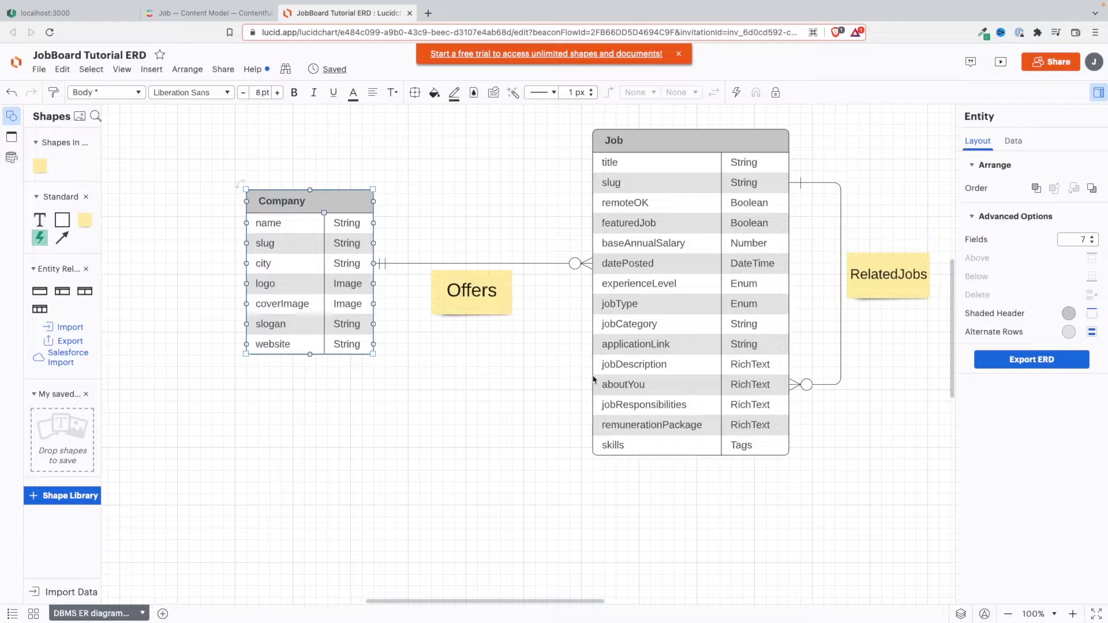
{"action": "left_click", "coordinate": [231, 17]}
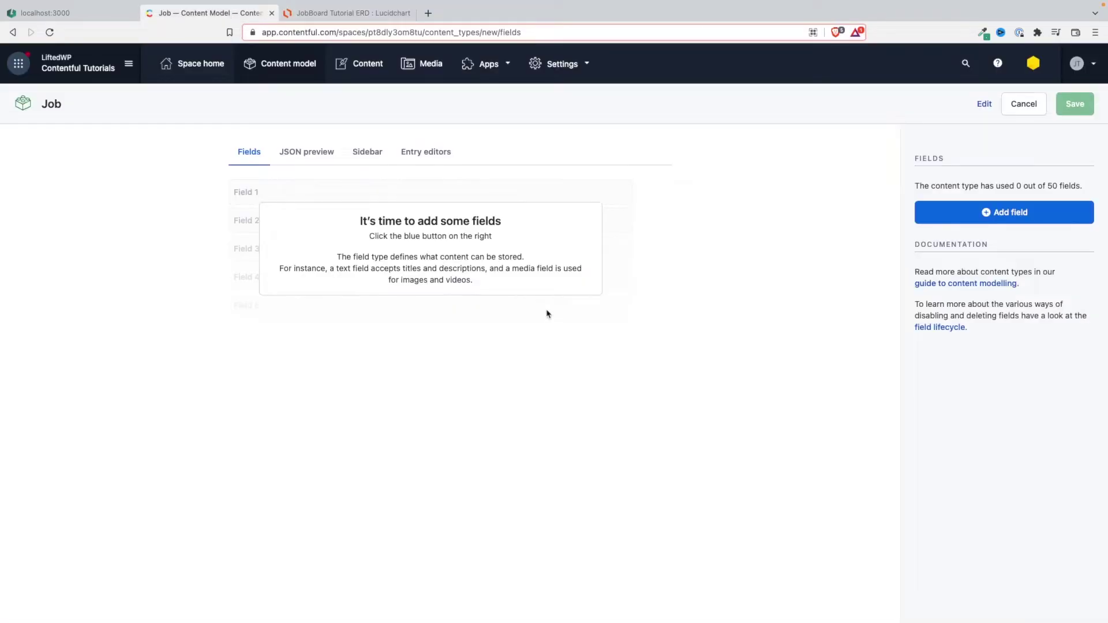
{"action": "left_click", "coordinate": [985, 213]}
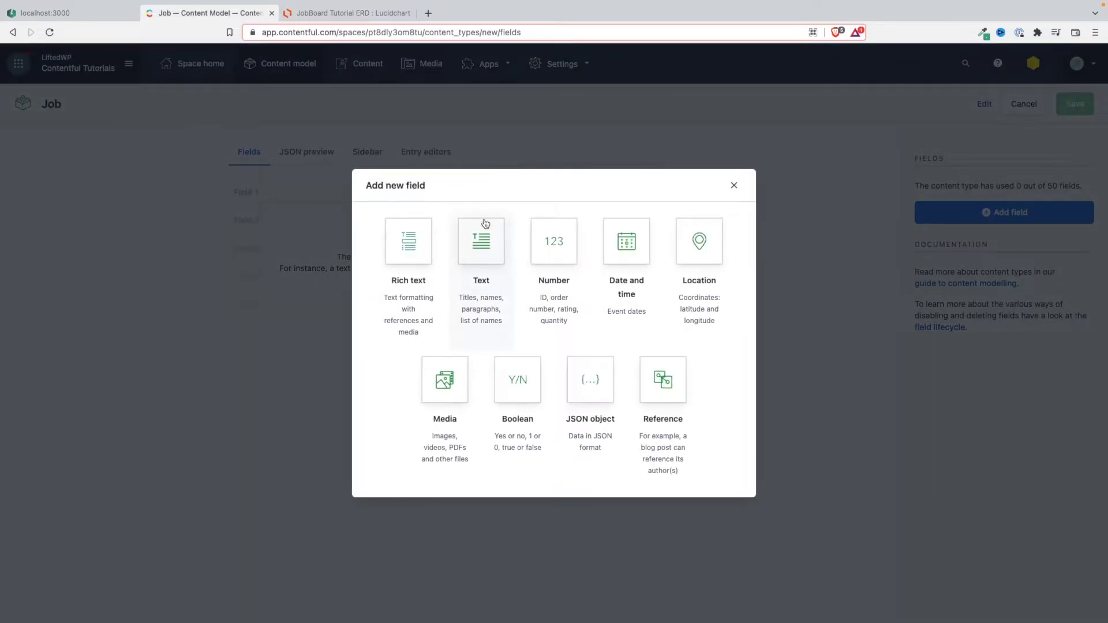
{"action": "left_click", "coordinate": [480, 248]}
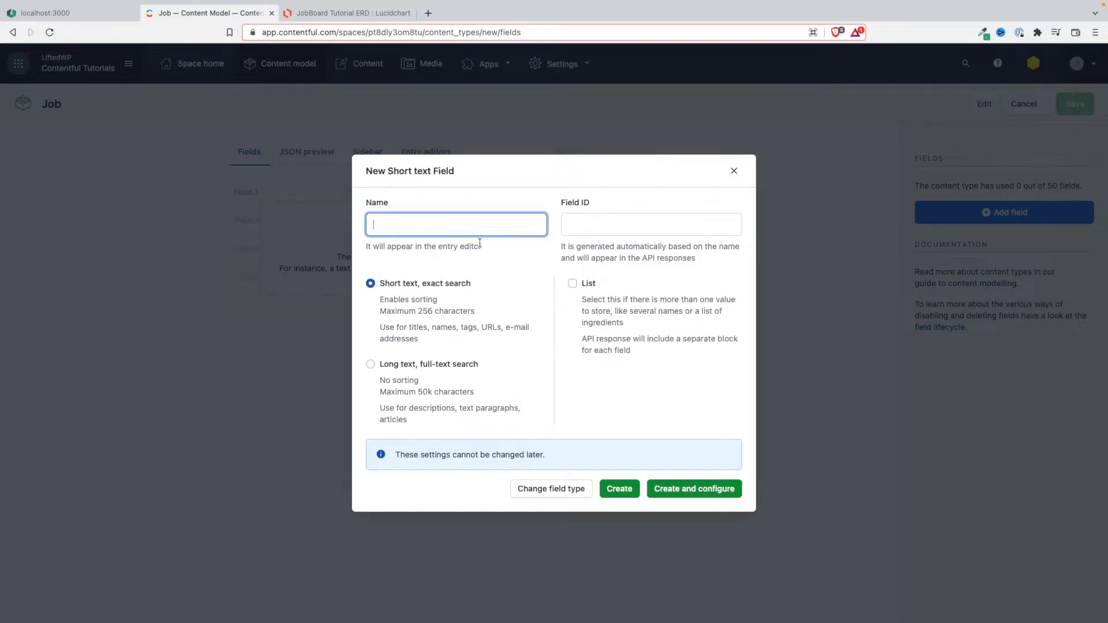
{"action": "type", "text": "title"}
{"action": "left_click", "coordinate": [619, 489]}
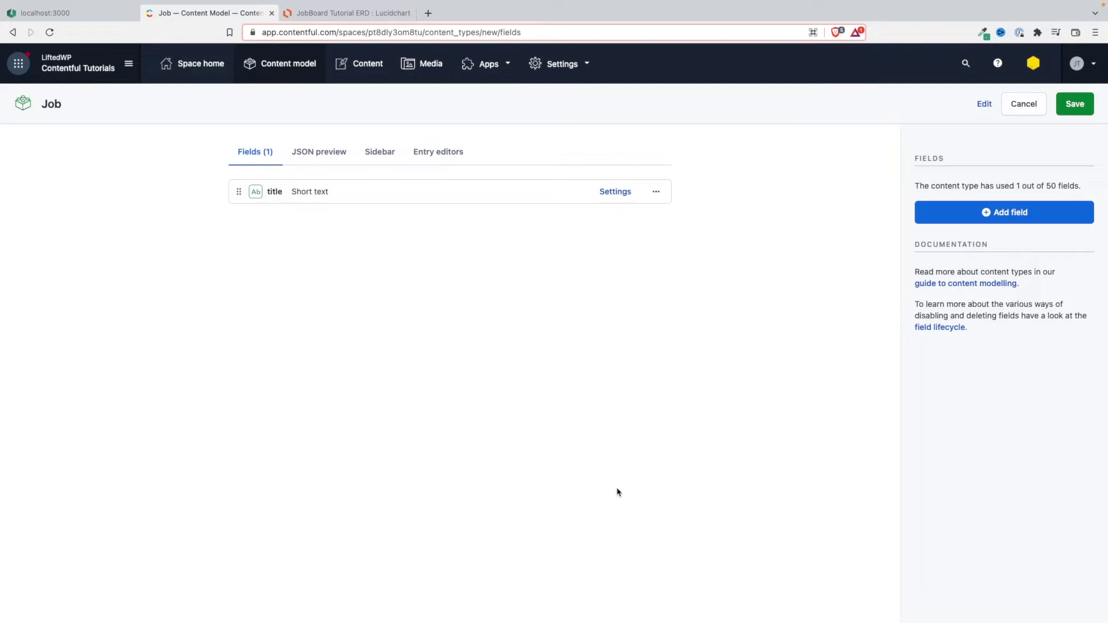
Add a short text field called slug to the Job content type.
{"action": "left_click", "coordinate": [967, 213]}
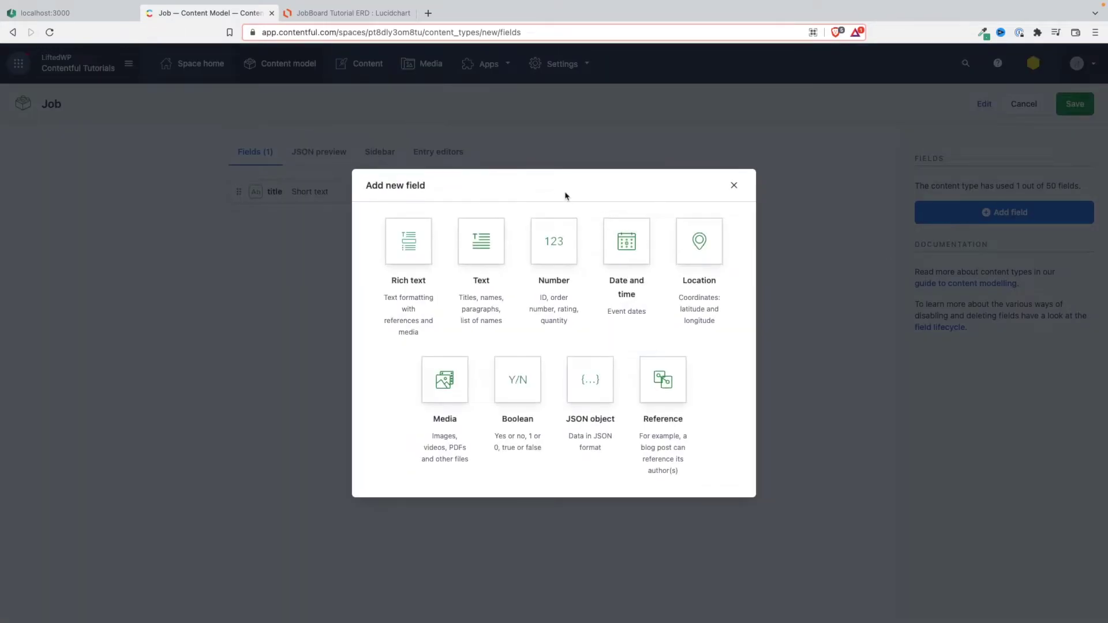
{"action": "left_click", "coordinate": [485, 252]}
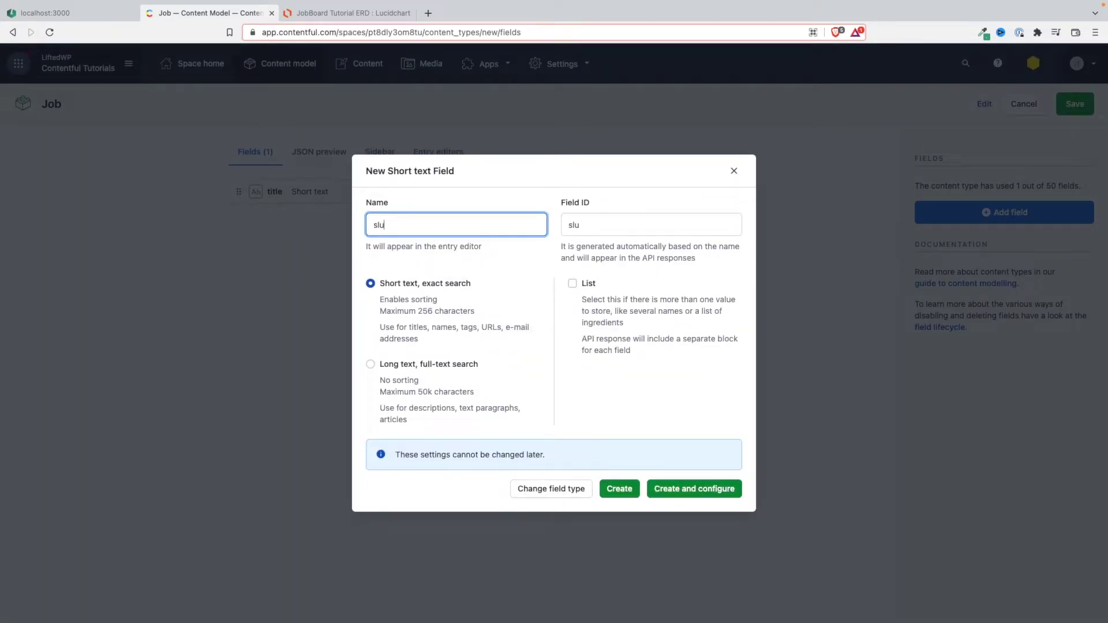
{"action": "left_click", "coordinate": [619, 489]}
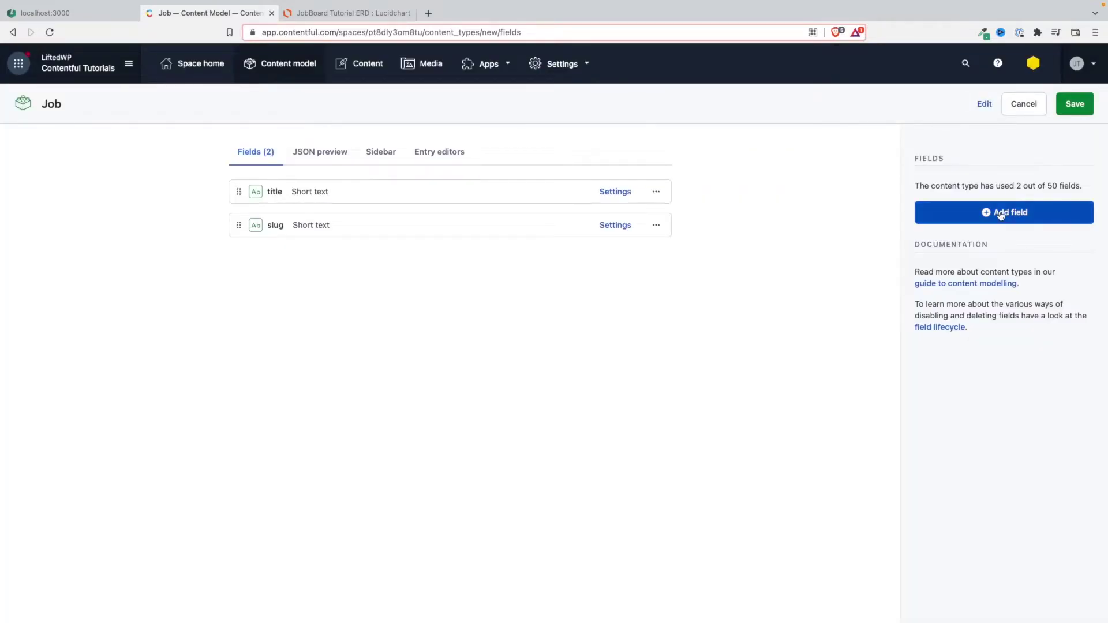
Add a Boolean field called remoteOk to the Job content type.
{"action": "left_click", "coordinate": [1002, 213]}
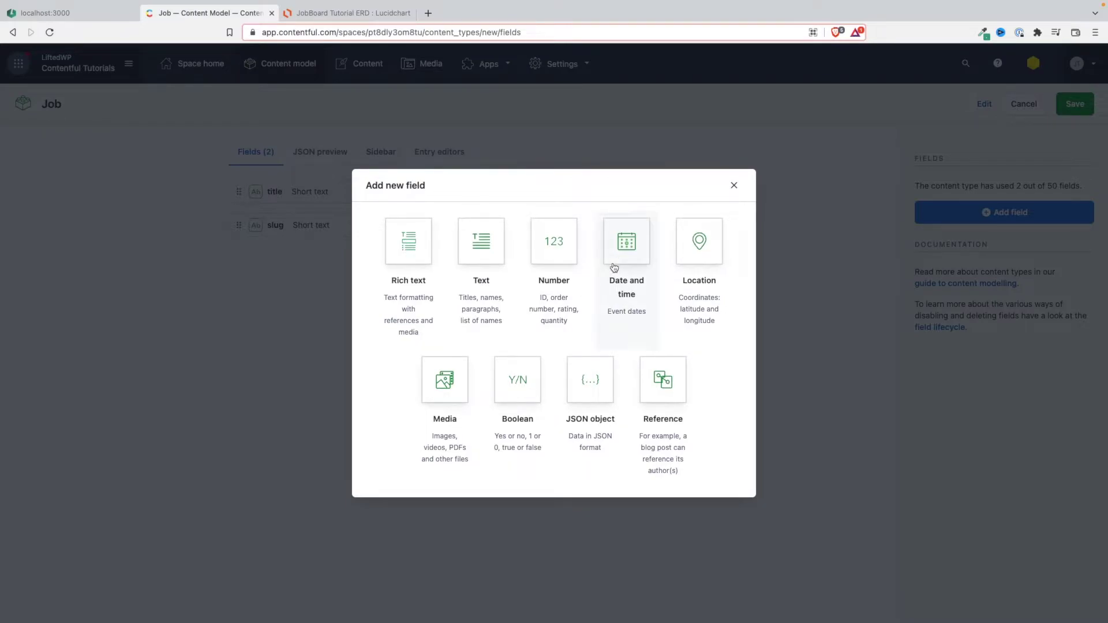
{"action": "left_click", "coordinate": [519, 387]}
{"action": "type", "text": "rem"}
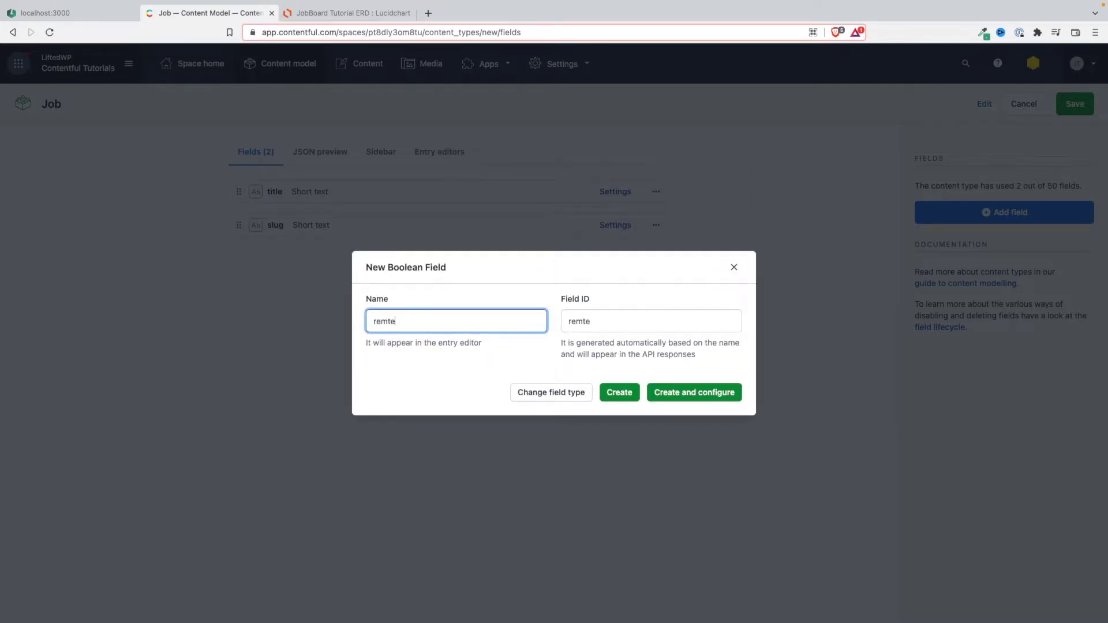
{"action": "type", "text": "oteOK"}
{"action": "left_click", "coordinate": [620, 393]}
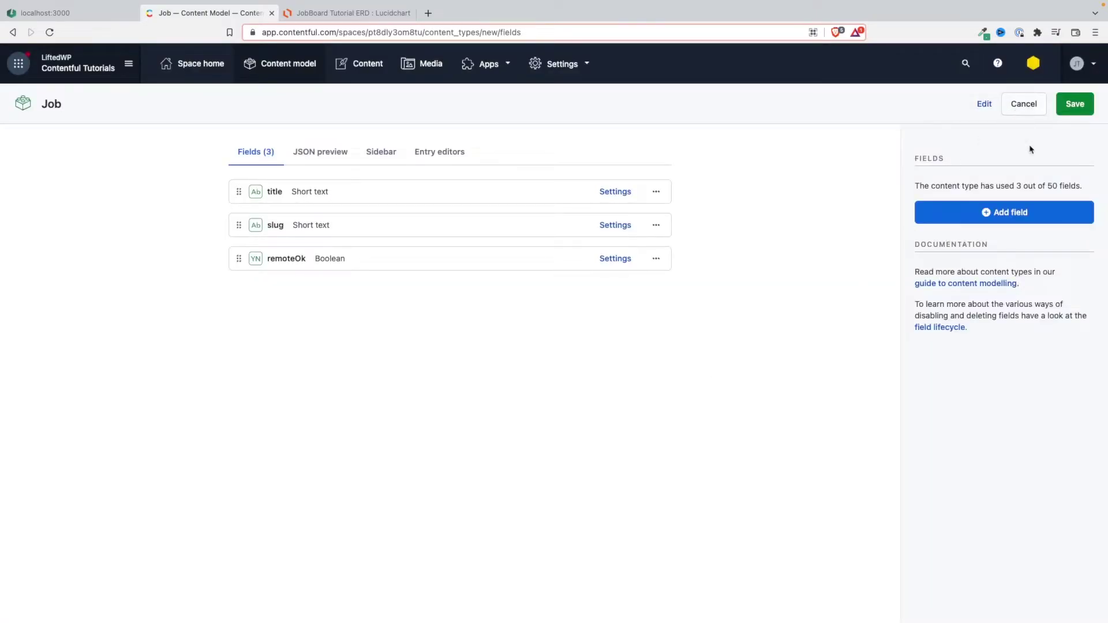
Add a Boolean field called featuredJob to the Job content type.
{"action": "left_click", "coordinate": [988, 218]}
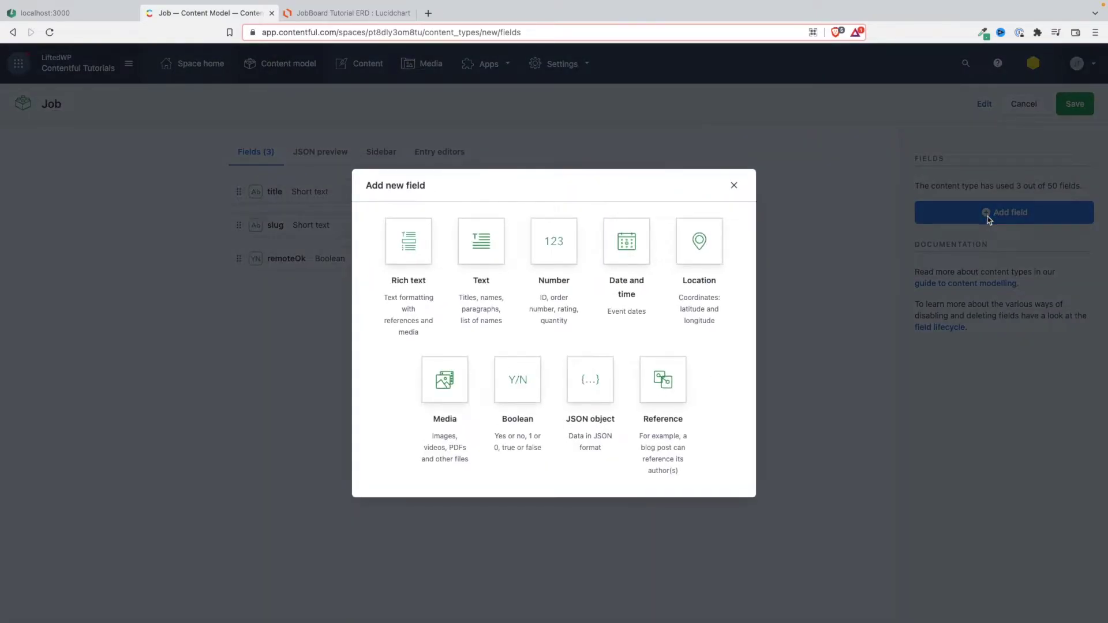
{"action": "left_click", "coordinate": [516, 398]}
{"action": "type", "text": "featured"}
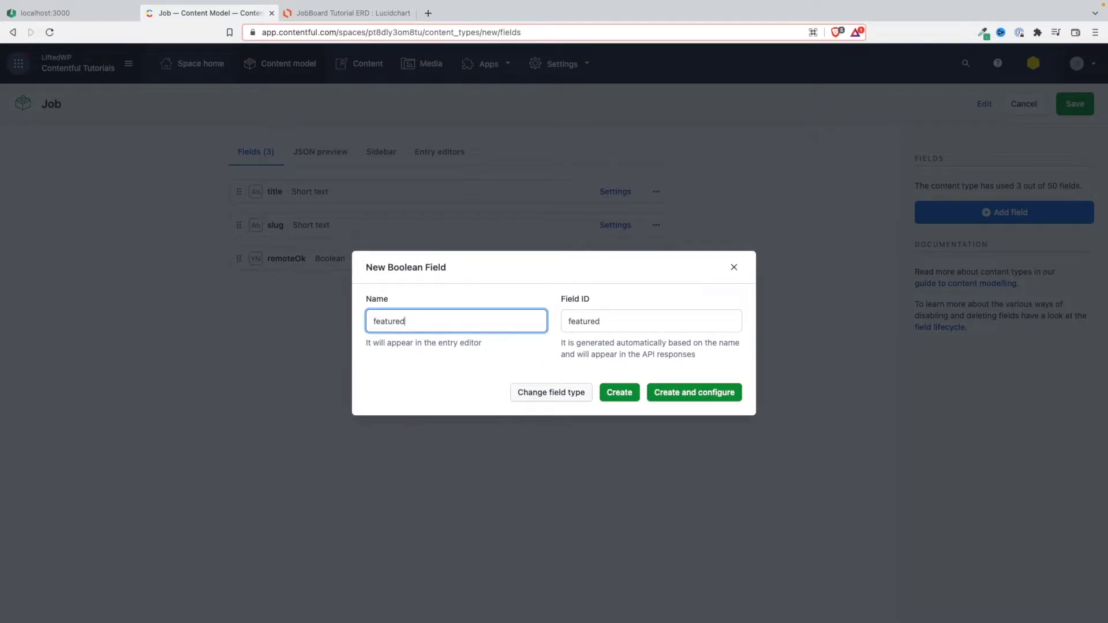
{"action": "type", "text": "Job"}
{"action": "left_click", "coordinate": [619, 393]}
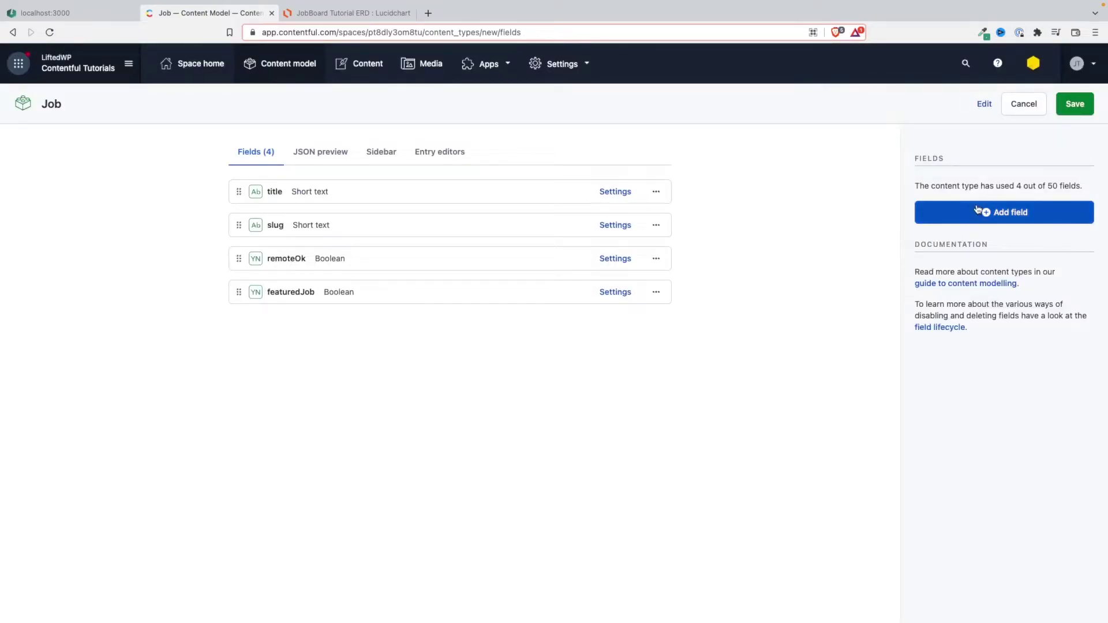
Add an integer number field called baseAnnualSalary to the Job content type.
{"action": "left_click", "coordinate": [977, 210]}
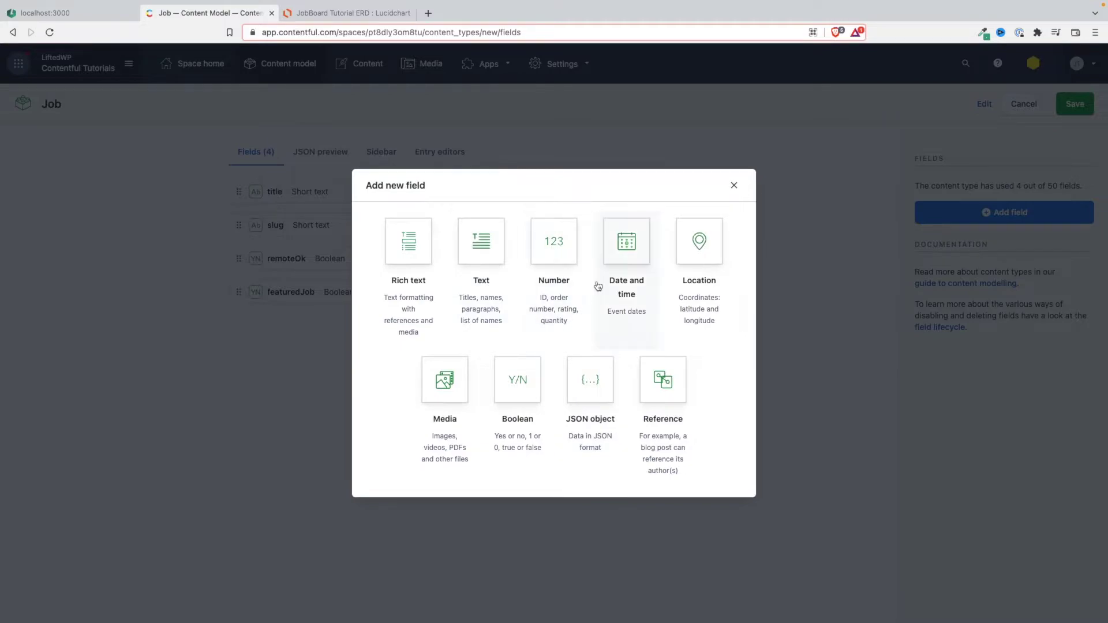
{"action": "left_click", "coordinate": [551, 248]}
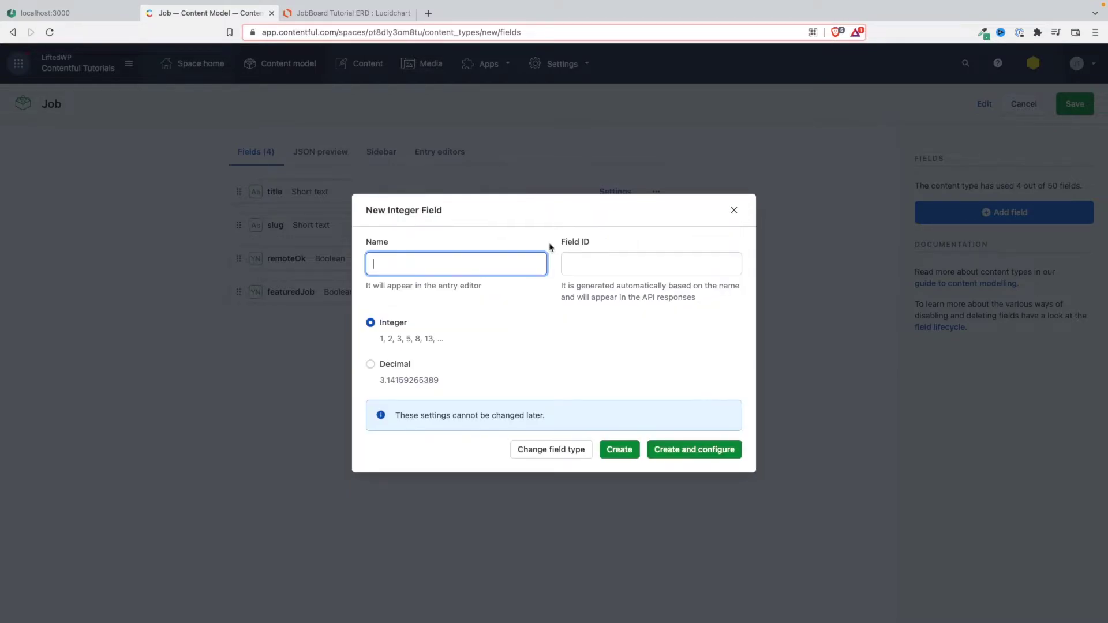
{"action": "type", "text": "baseAnnualSa"}
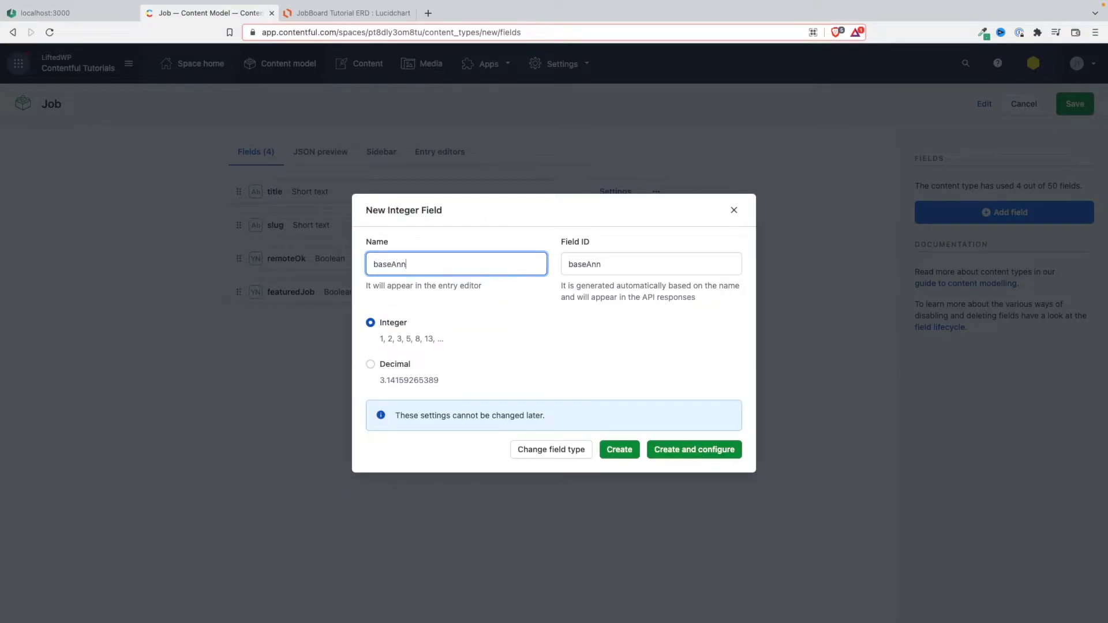
{"action": "type", "text": "lary"}
{"action": "left_click", "coordinate": [630, 456]}
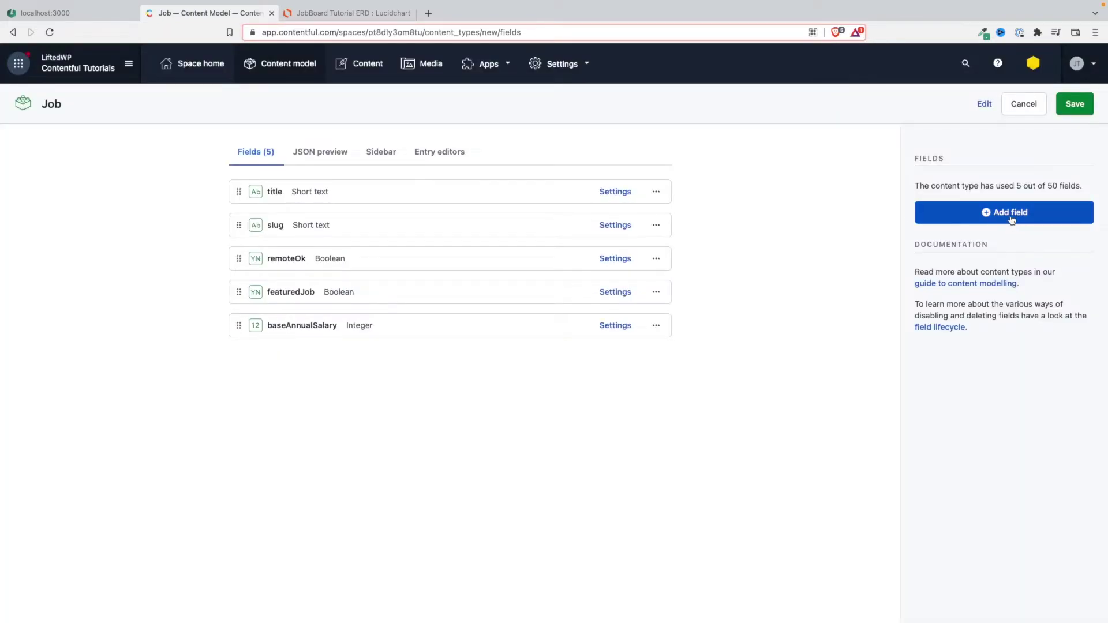
Add a date and time field called datePosted to the Job content type.
{"action": "left_click", "coordinate": [1011, 220]}
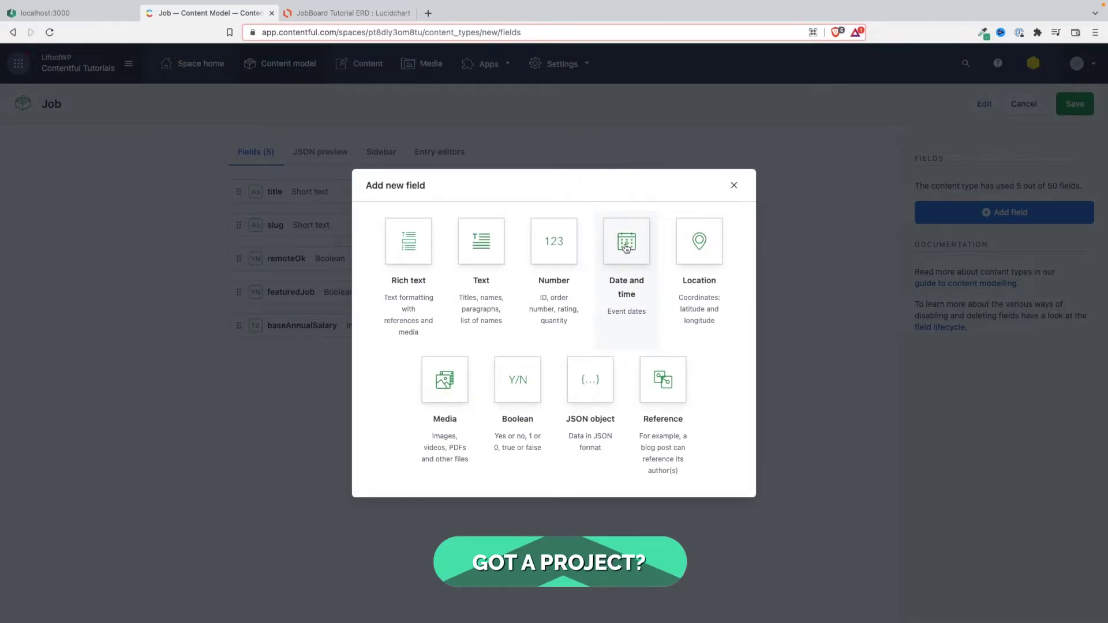
{"action": "left_click", "coordinate": [626, 247]}
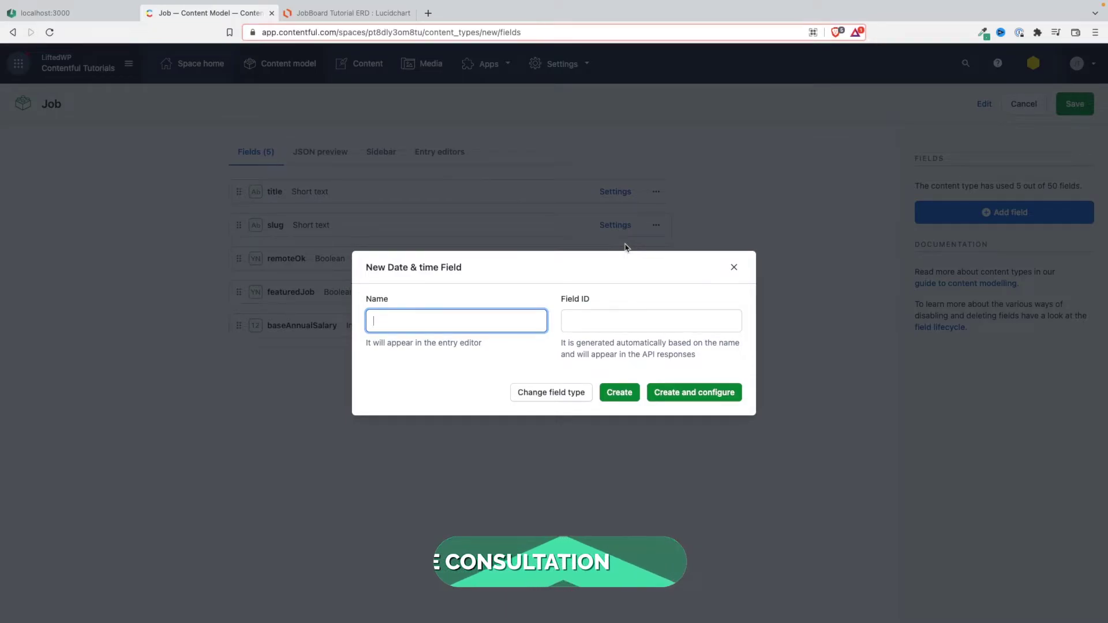
{"action": "type", "text": "dated"}
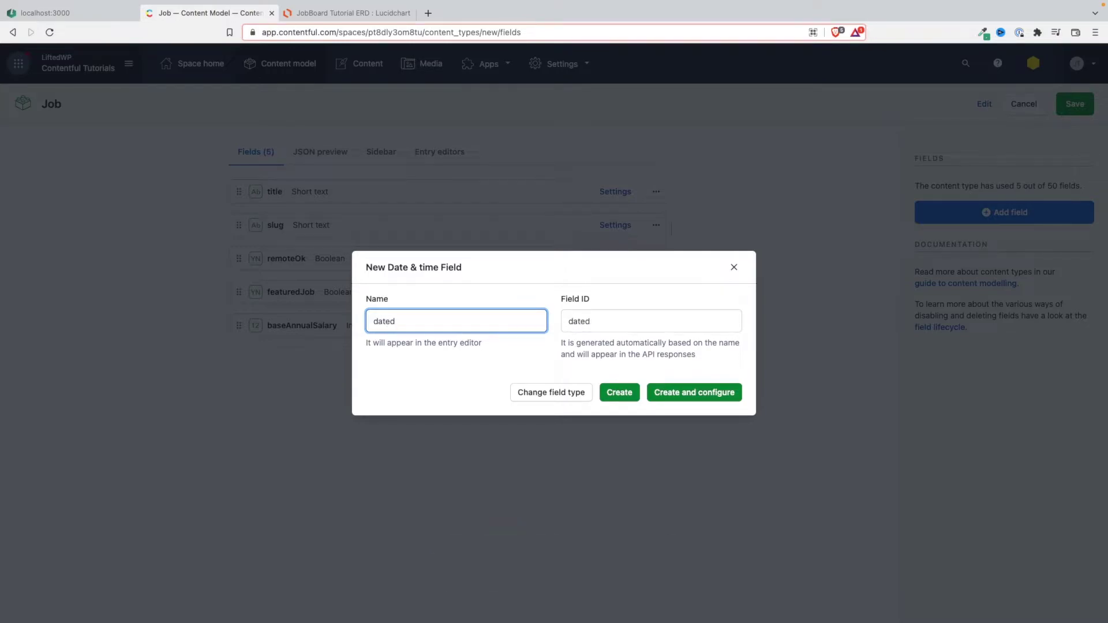
{"action": "key", "text": "BackSpace"}
{"action": "type", "text": "Posted"}
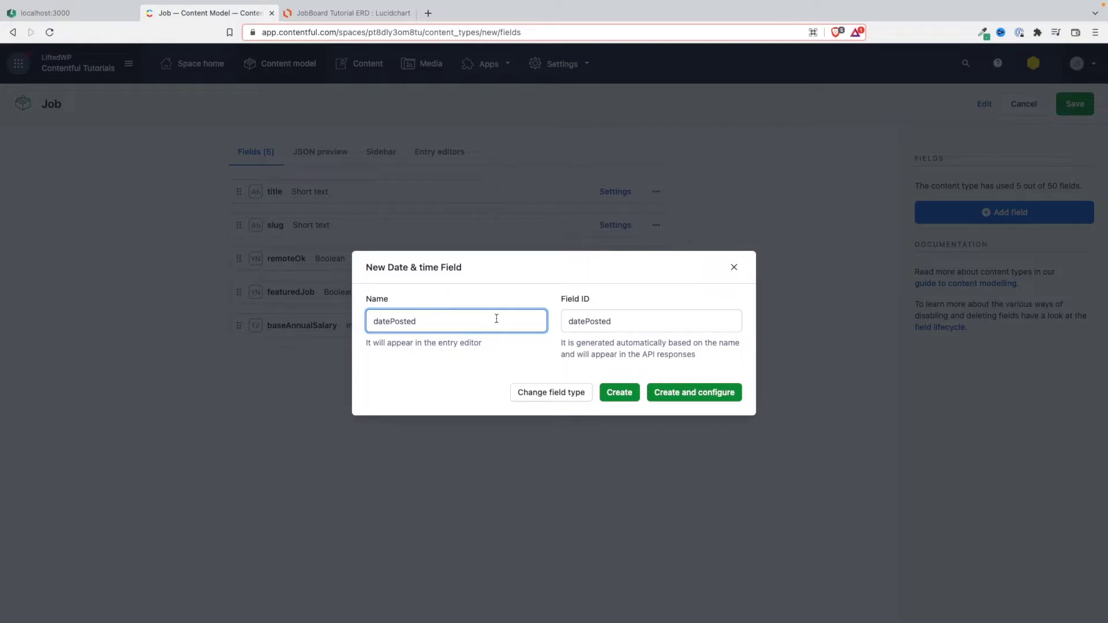
{"action": "left_click", "coordinate": [619, 393]}
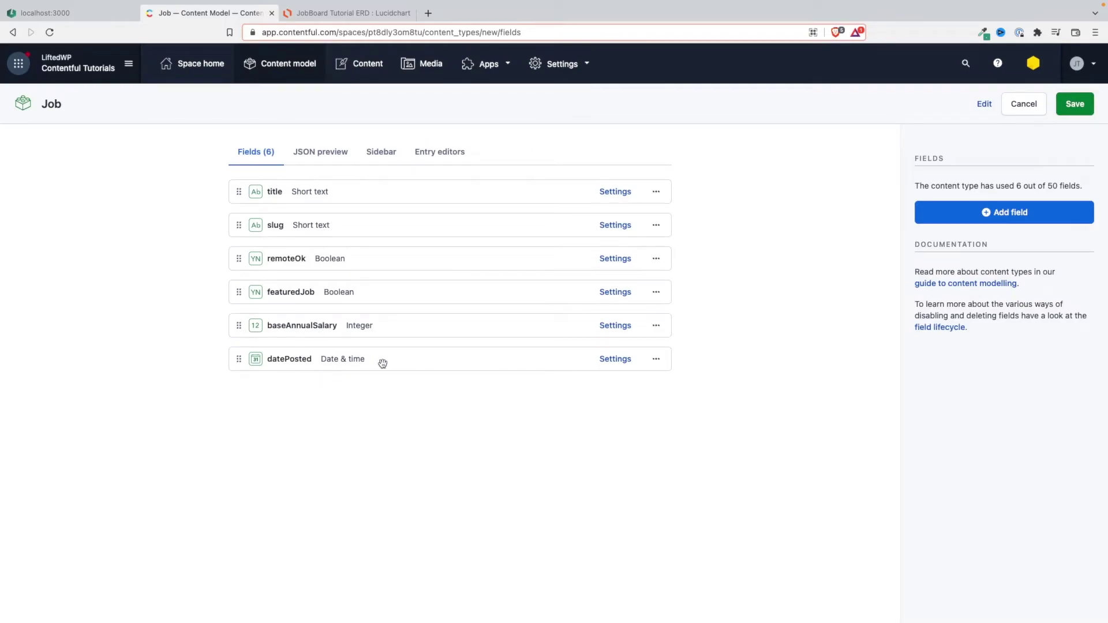
Check the Job entity in the Lucidchart diagram and add a short text field called experienceLevel to the Job content type in Contentful.
{"action": "left_click", "coordinate": [982, 218]}
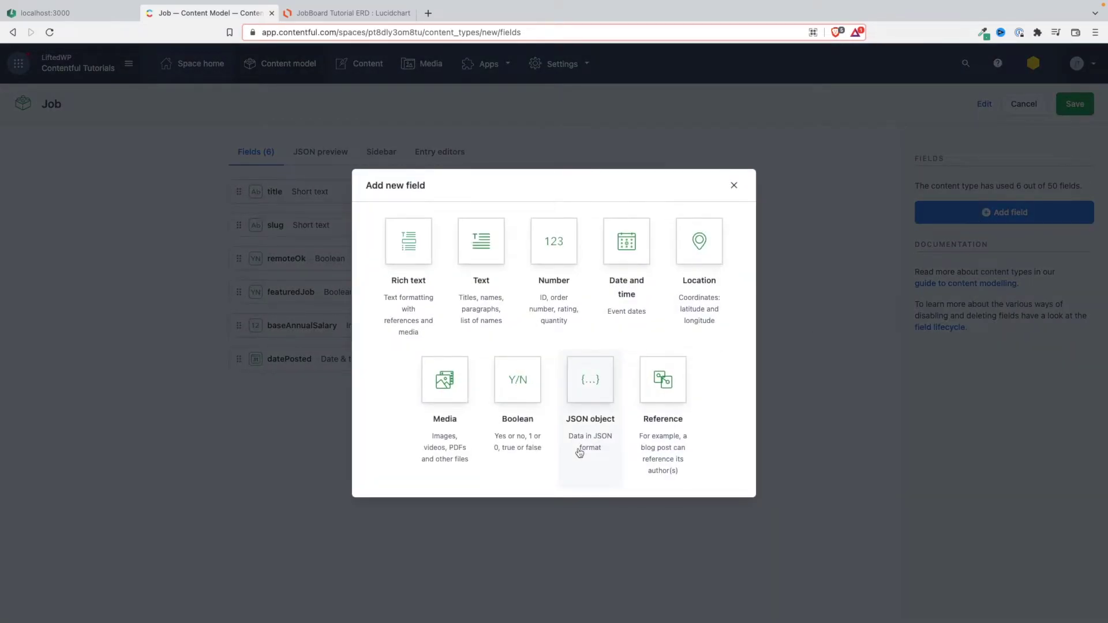
{"action": "left_click", "coordinate": [350, 16]}
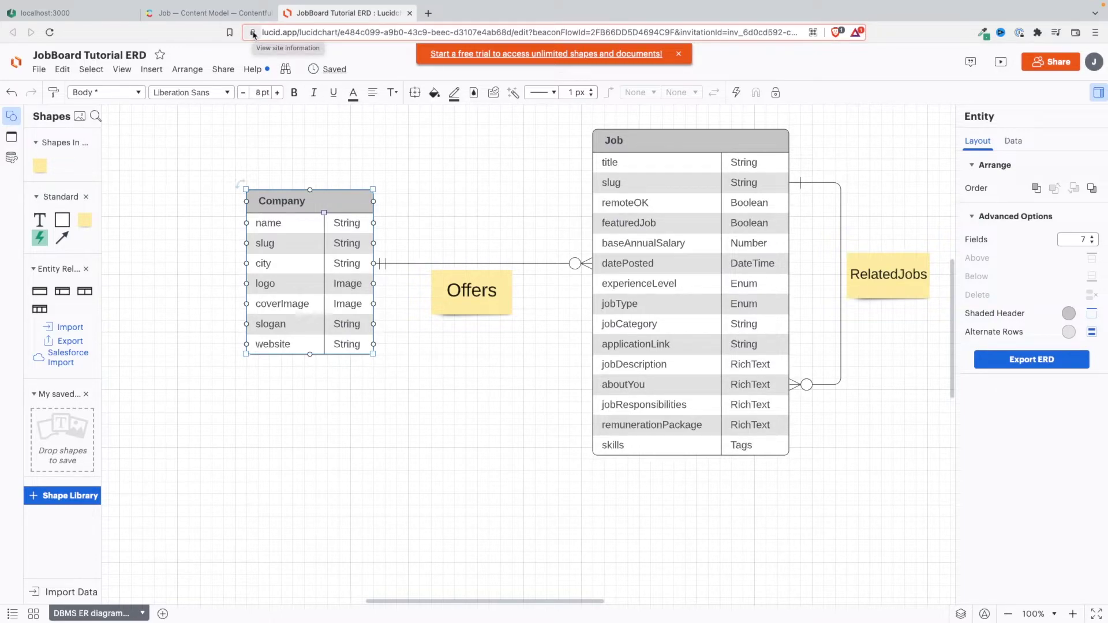
{"action": "left_click", "coordinate": [248, 13]}
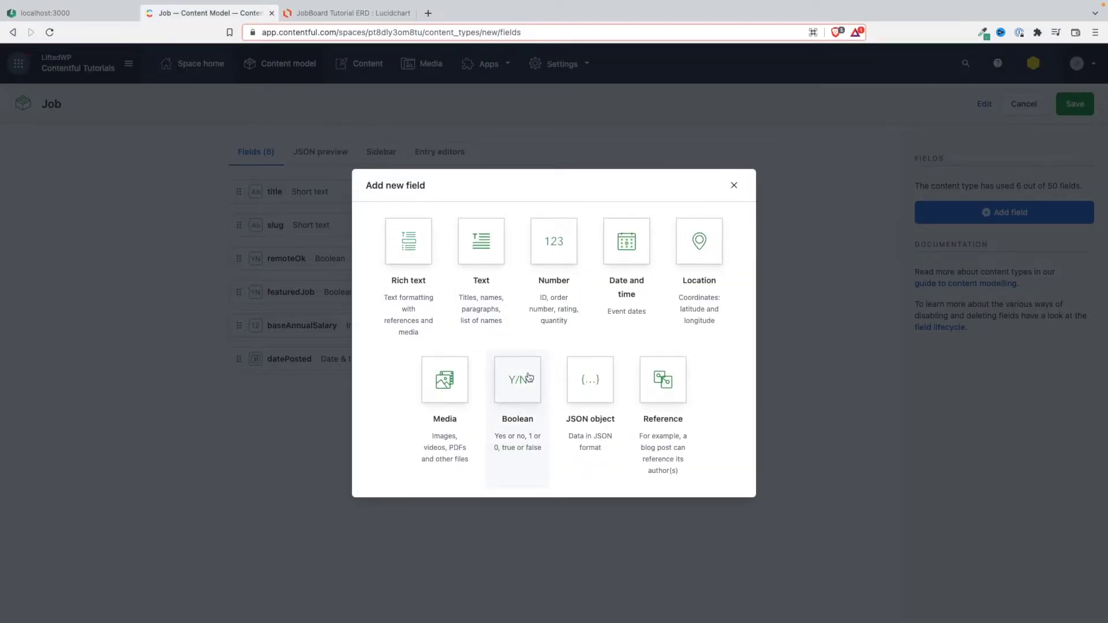
{"action": "left_click", "coordinate": [483, 240]}
{"action": "type", "text": "experienceLevel"}
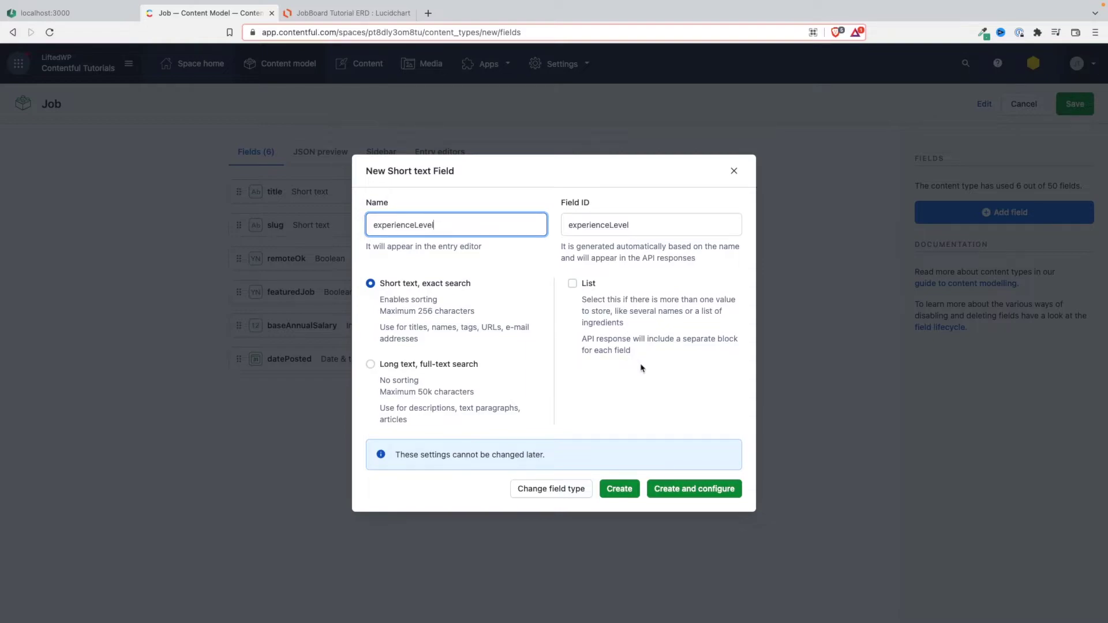
{"action": "left_click", "coordinate": [619, 489]}
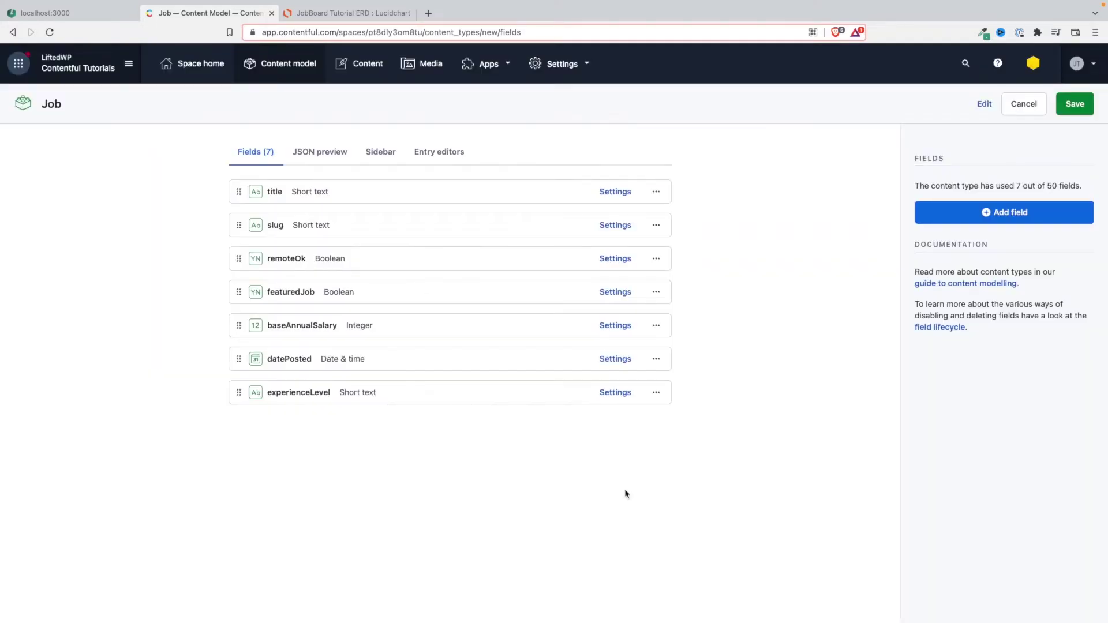
Add a short text field called jobType to the Job content type.
{"action": "left_click", "coordinate": [973, 219]}
{"action": "left_click", "coordinate": [480, 240]}
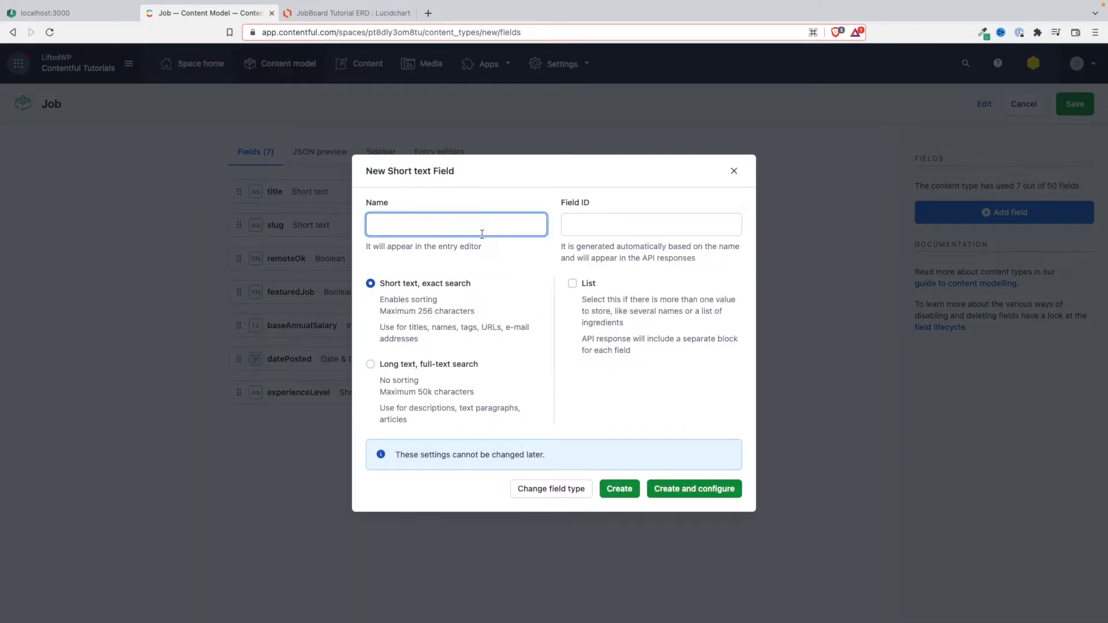
{"action": "type", "text": "jb"}
{"action": "key", "text": "BackSpace"}
{"action": "type", "text": "obType"}
{"action": "left_click", "coordinate": [620, 489]}
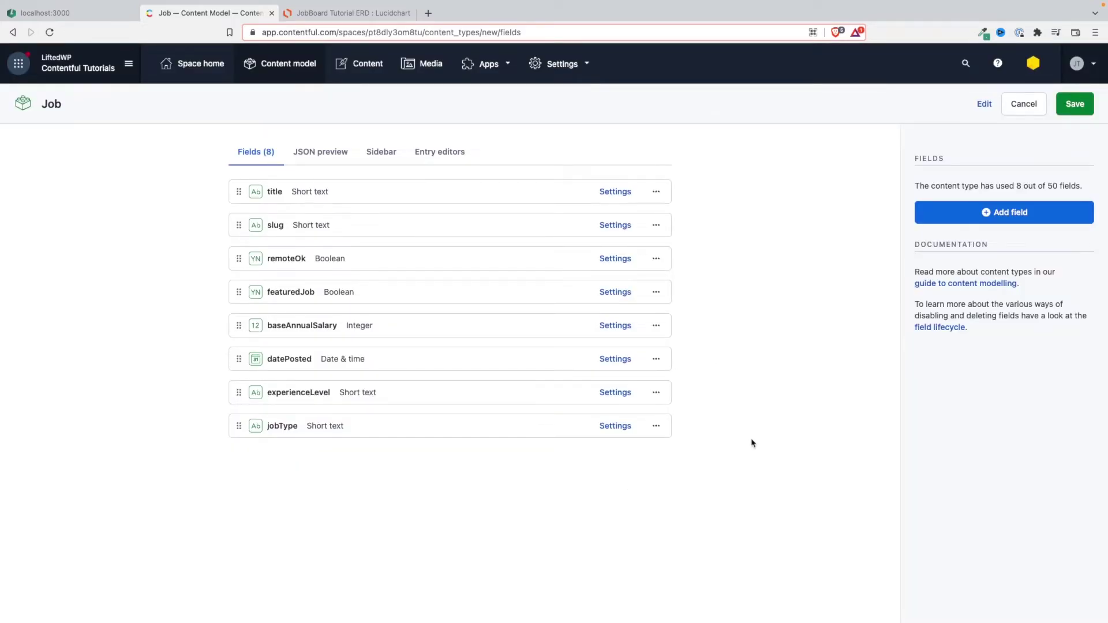
Add a short text field called jobCategory to the Job content type.
{"action": "left_click", "coordinate": [969, 221]}
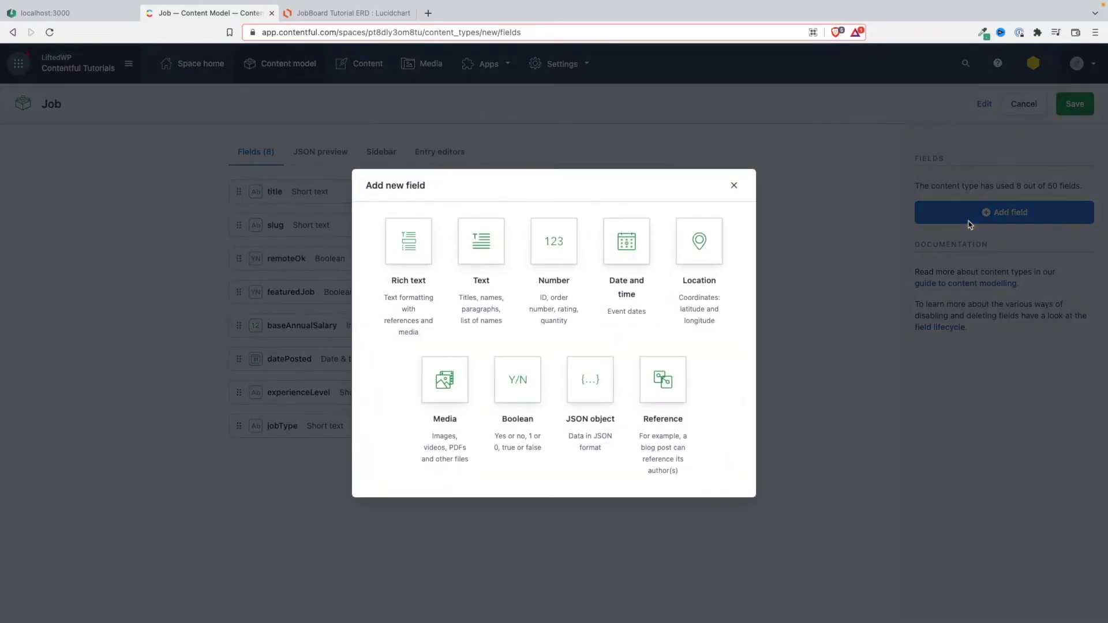
{"action": "left_click", "coordinate": [483, 236]}
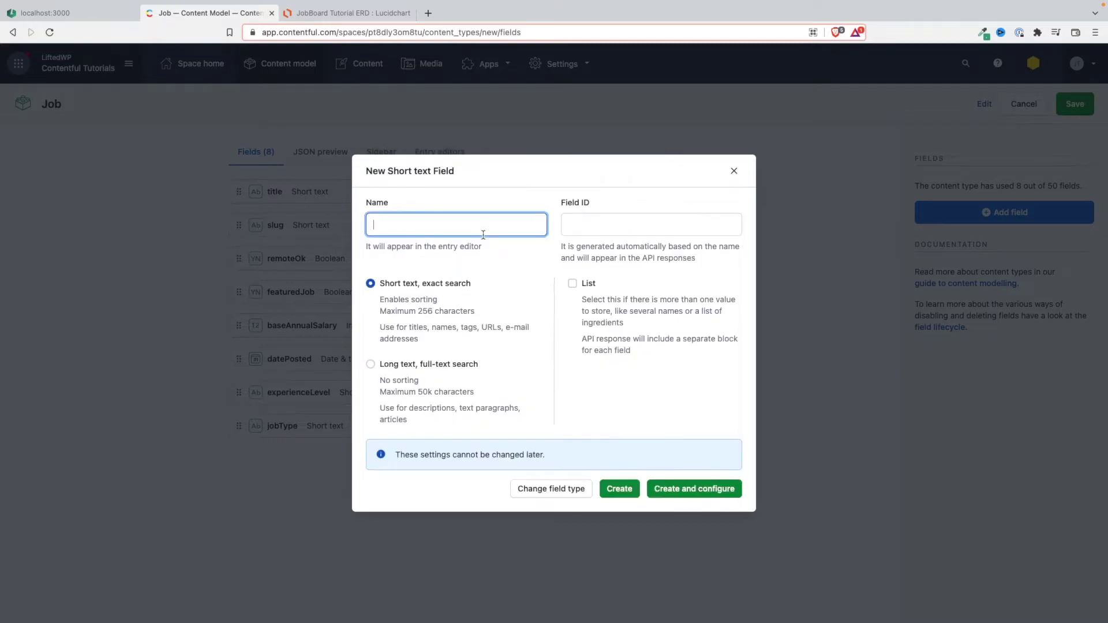
{"action": "type", "text": "jobCategory"}
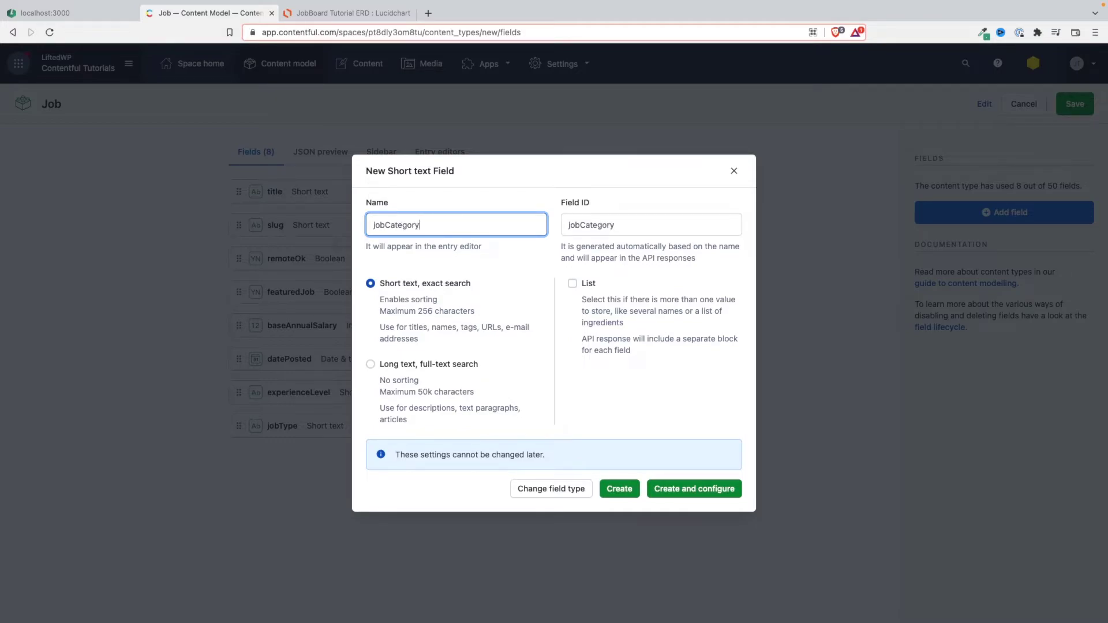
{"action": "left_click", "coordinate": [619, 488]}
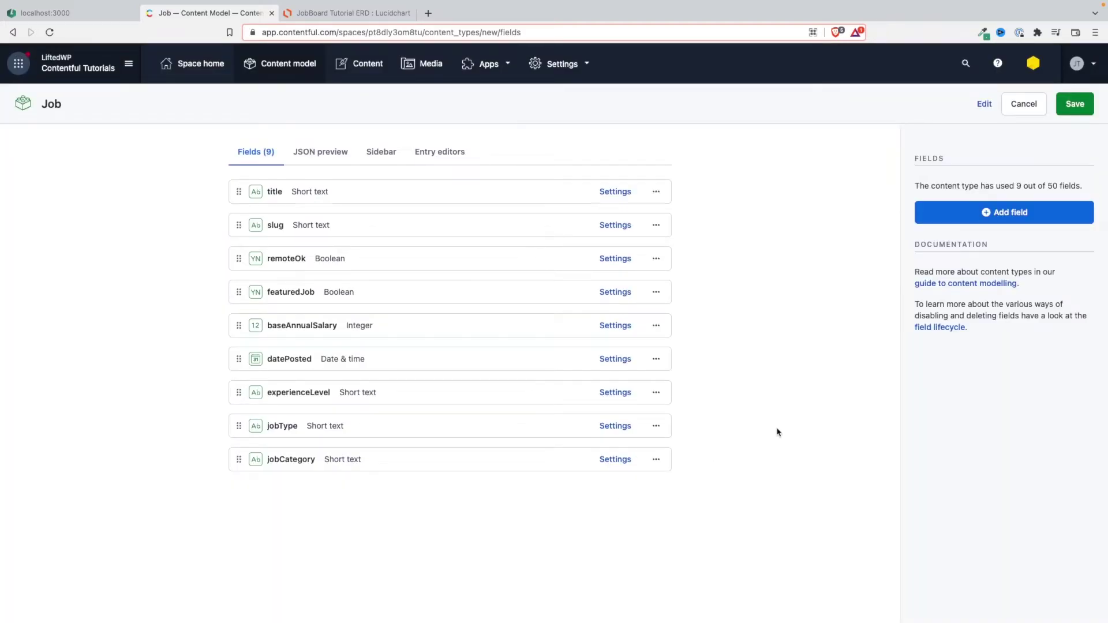
Add a short text field called applicationLink to the Job content type.
{"action": "left_click", "coordinate": [986, 218]}
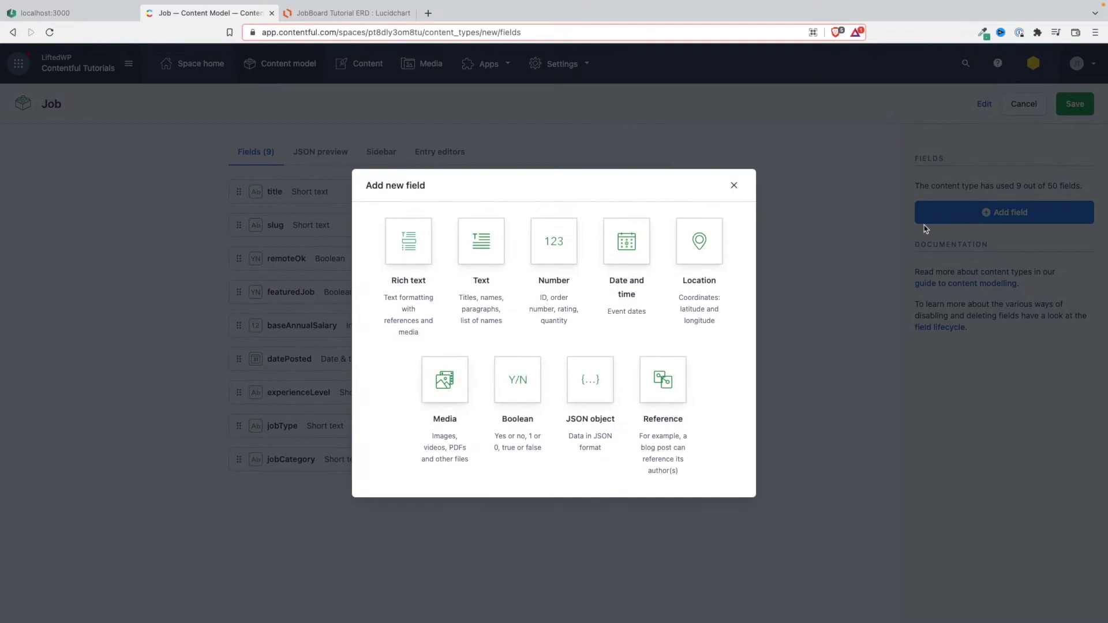
{"action": "left_click", "coordinate": [485, 230]}
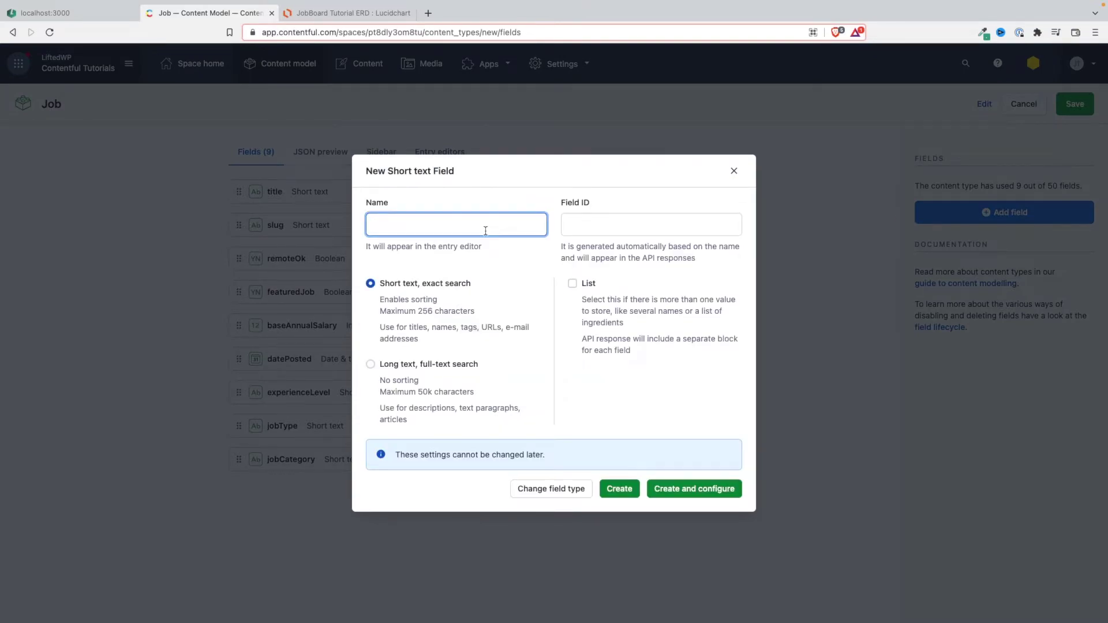
{"action": "type", "text": "applicatin"}
{"action": "left_click", "coordinate": [619, 489]}
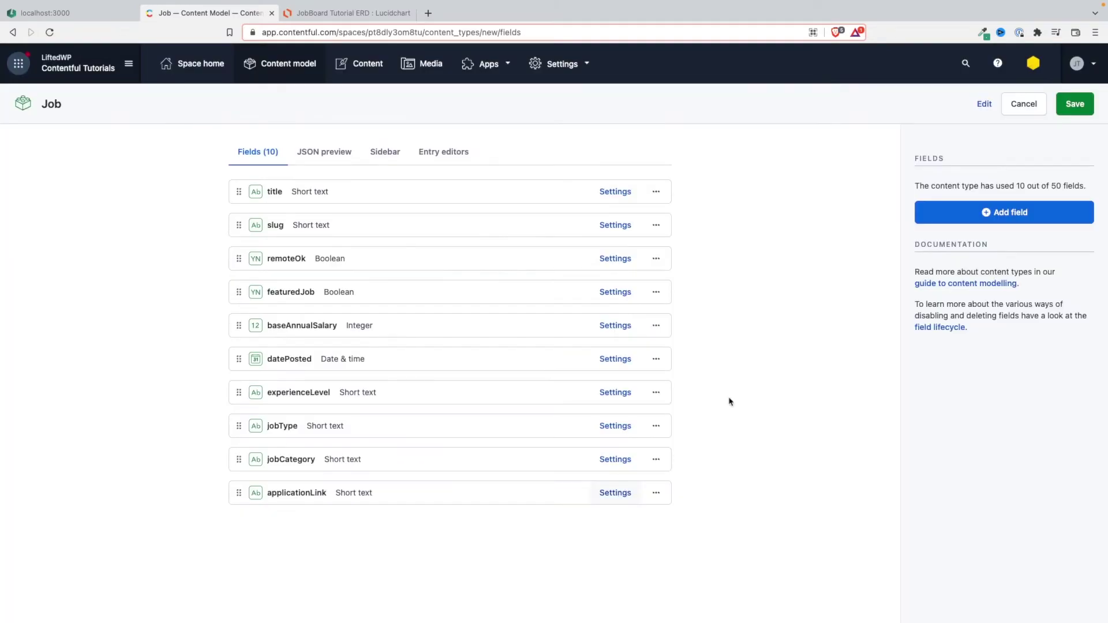
Add a rich text field called jobDescription to the Job content type.
{"action": "left_click", "coordinate": [969, 219]}
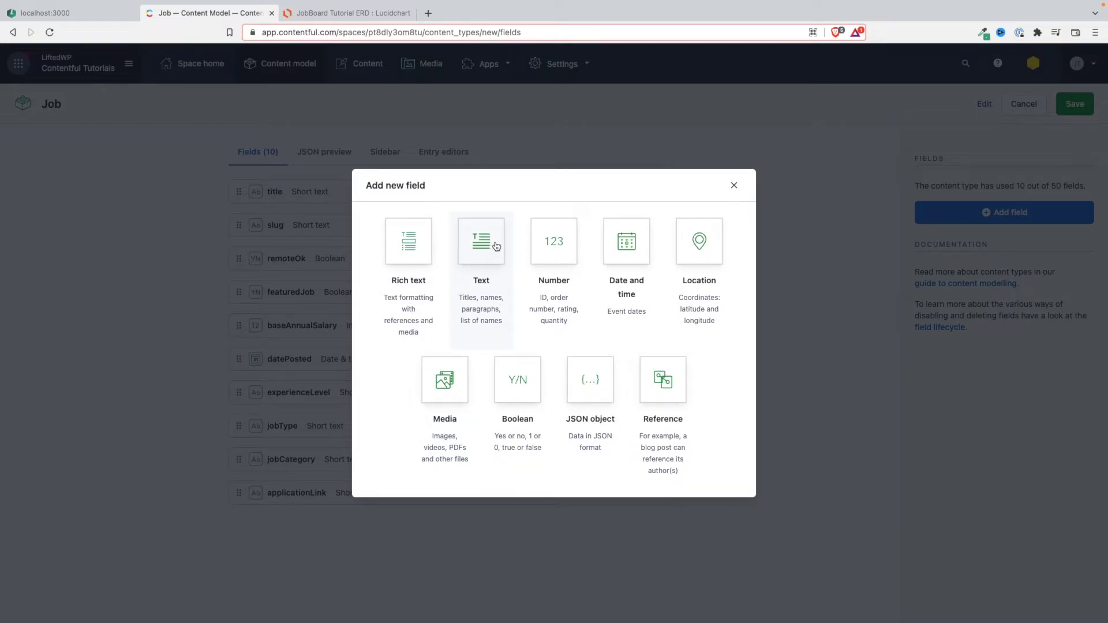
{"action": "left_click", "coordinate": [411, 241]}
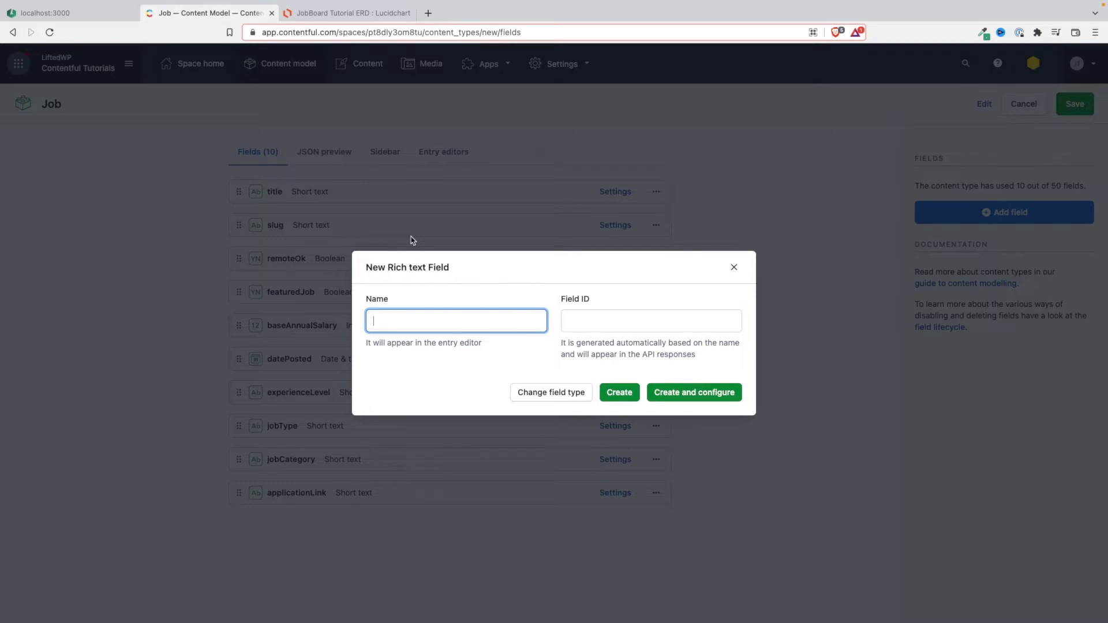
{"action": "type", "text": "jobDescription"}
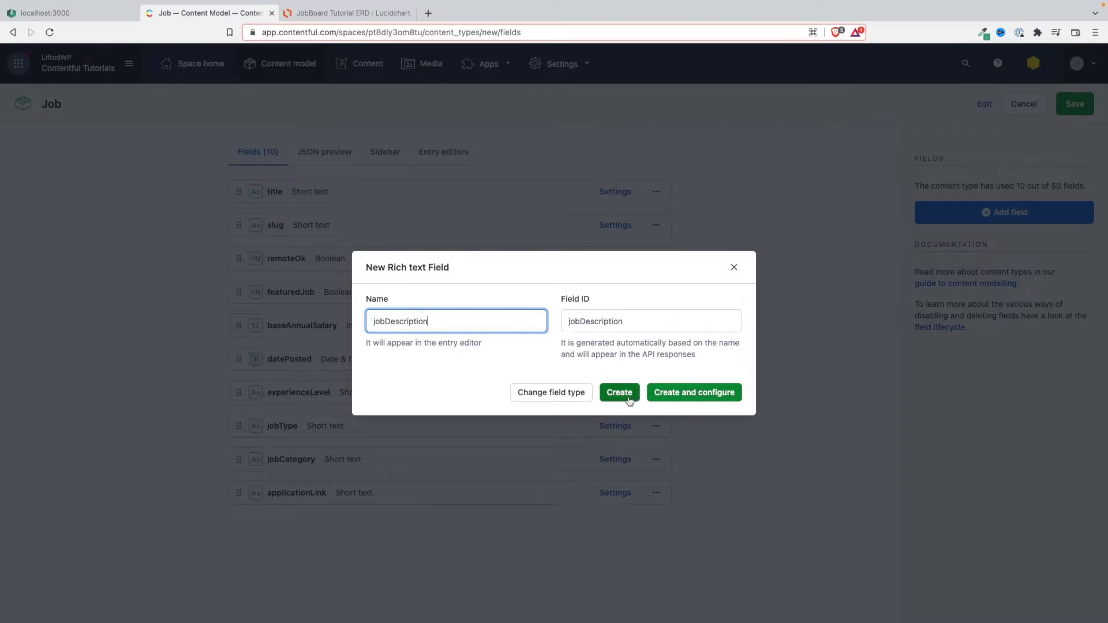
{"action": "left_click", "coordinate": [619, 392]}
Add a rich text field called aboutYou to the Job content type.
{"action": "left_click", "coordinate": [1010, 212]}
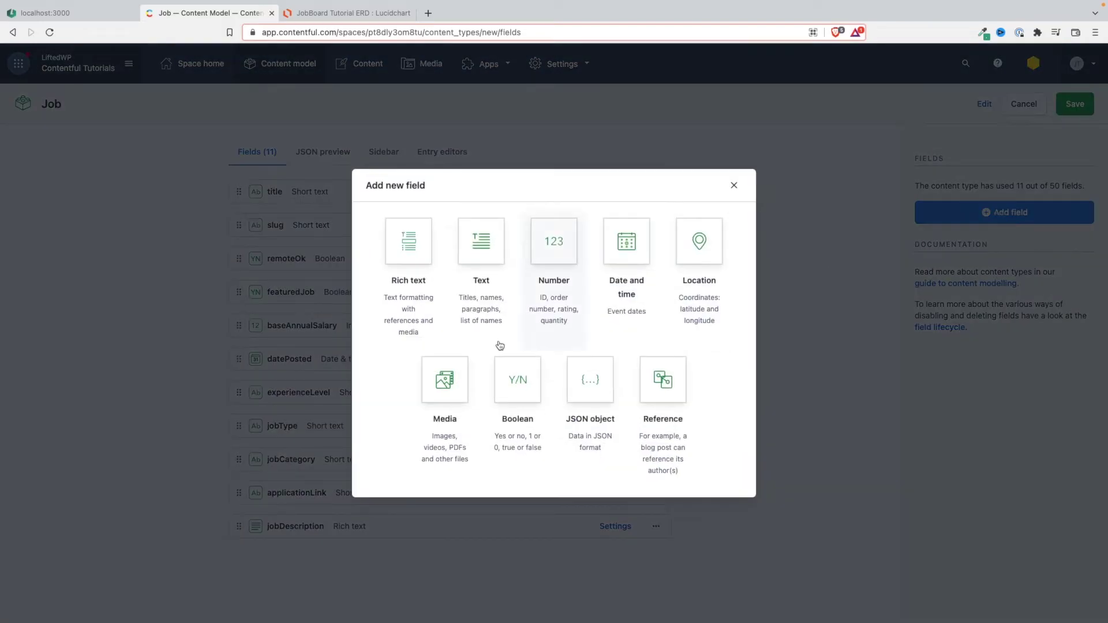
{"action": "left_click", "coordinate": [406, 235]}
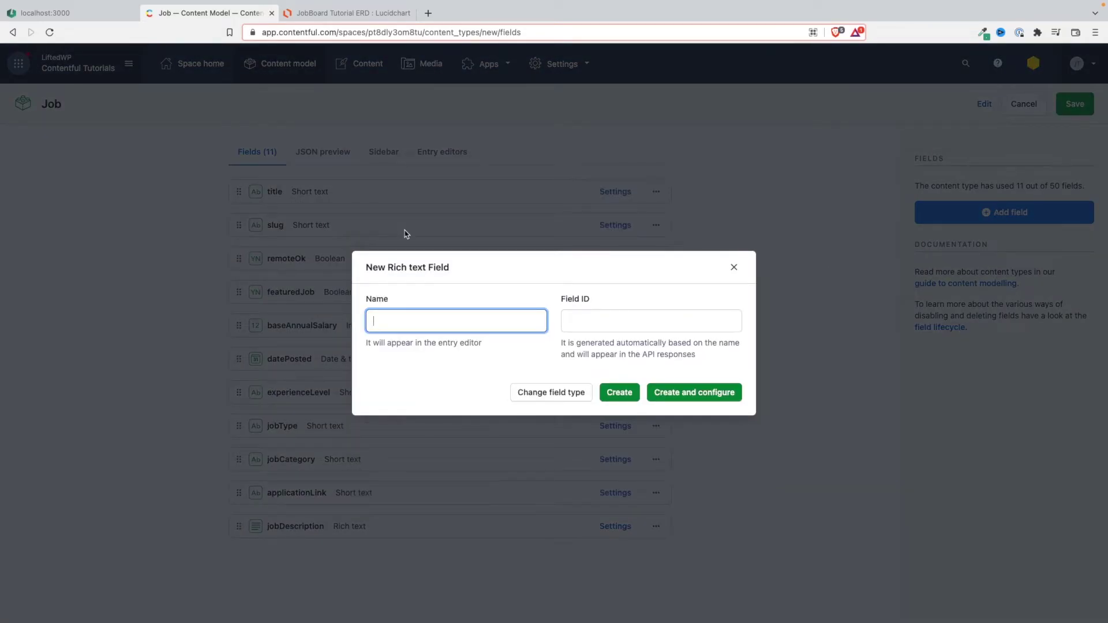
{"action": "type", "text": "aboutYou"}
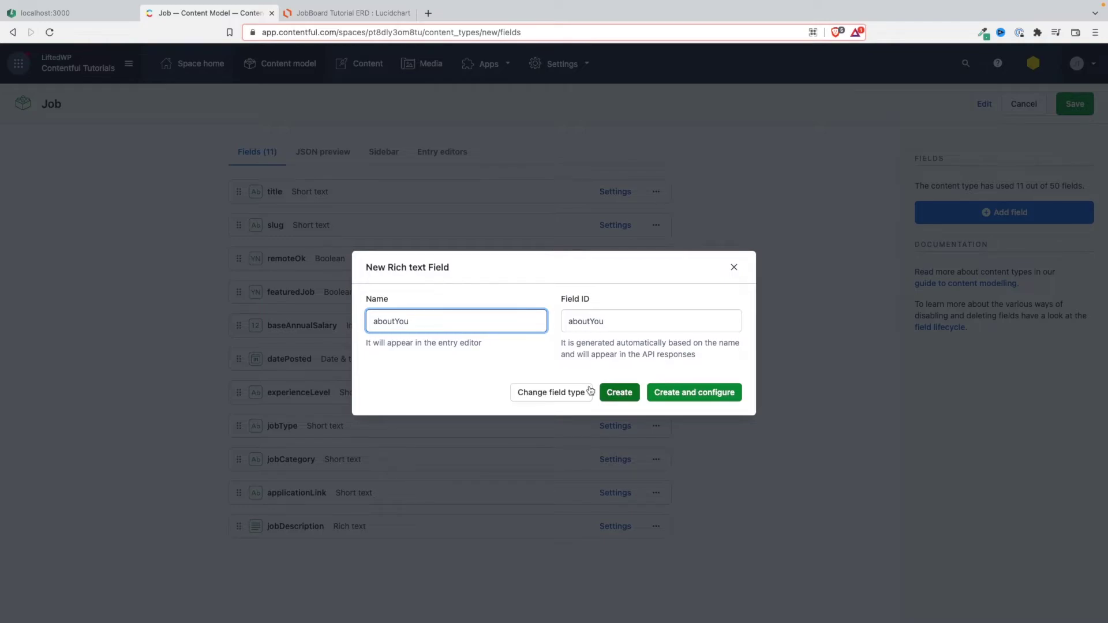
{"action": "left_click", "coordinate": [624, 397]}
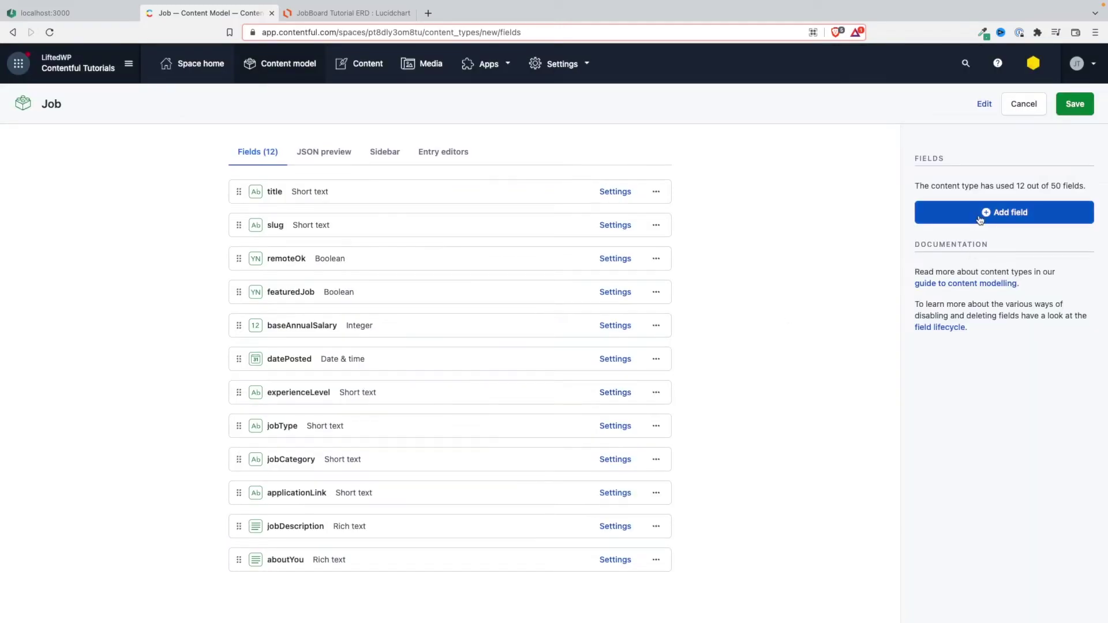
Add a rich text field called jobResponsibilities to the Job content type.
{"action": "left_click", "coordinate": [975, 214]}
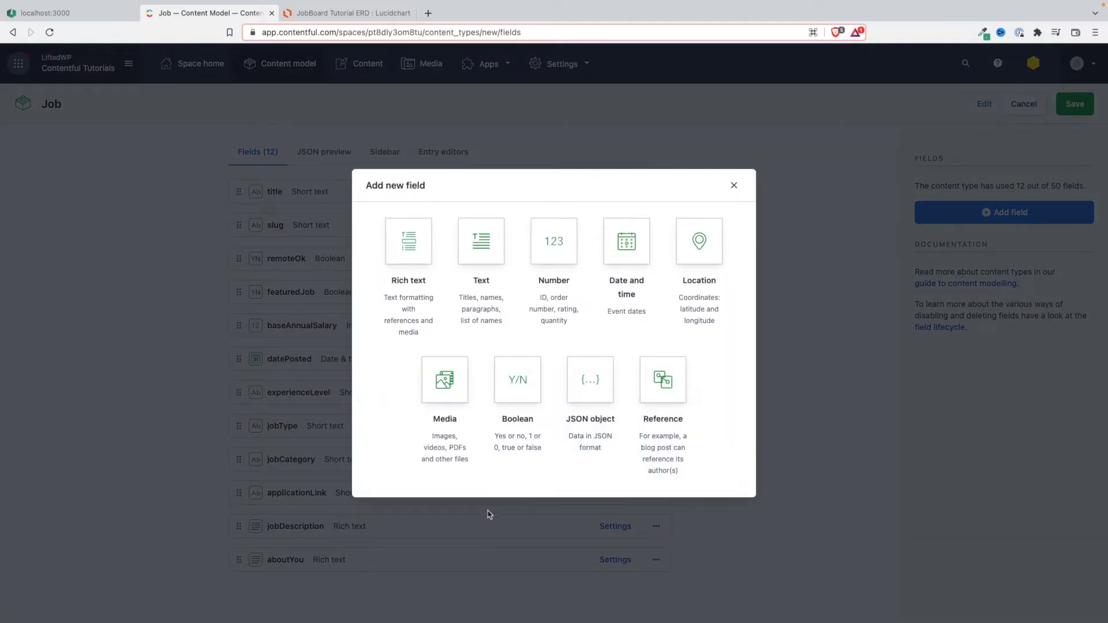
{"action": "left_click", "coordinate": [421, 248]}
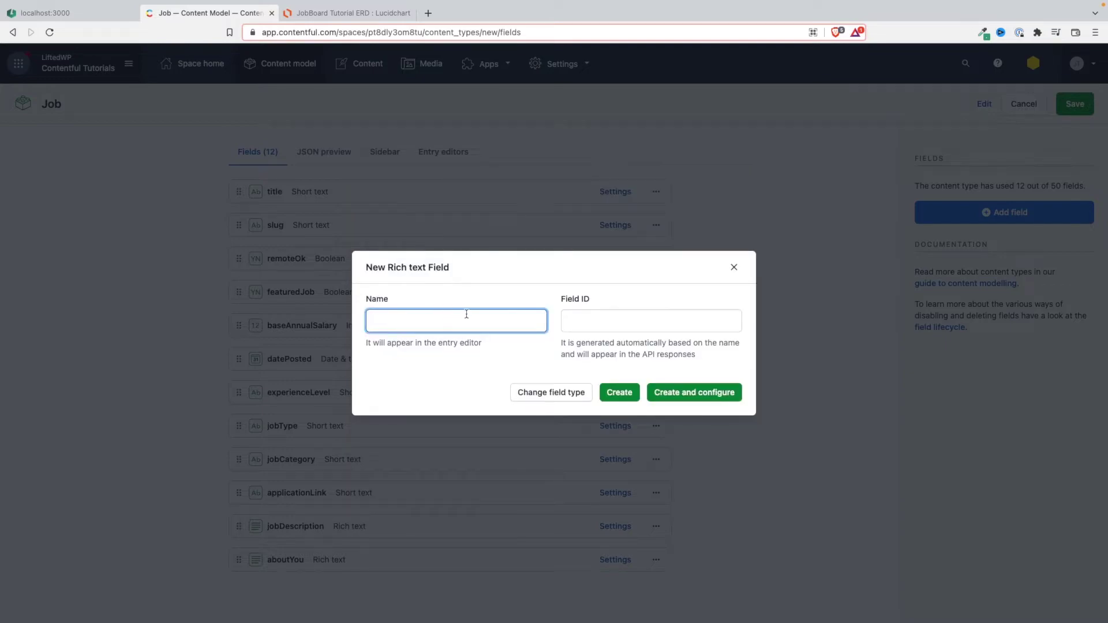
{"action": "type", "text": "jobResponsail"}
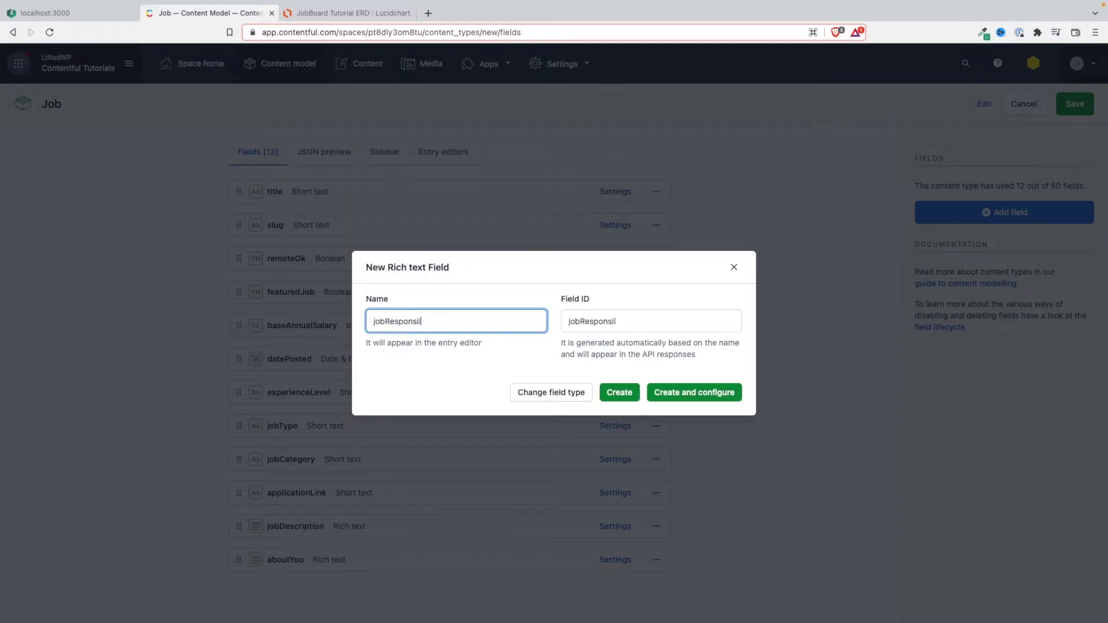
{"action": "type", "text": "bilities"}
{"action": "left_click", "coordinate": [624, 393]}
Add a rich text field called remunerationPackage to the Job content type.
{"action": "scroll", "coordinate": [689, 378], "scroll_direction": "down", "scroll_amount": 1}
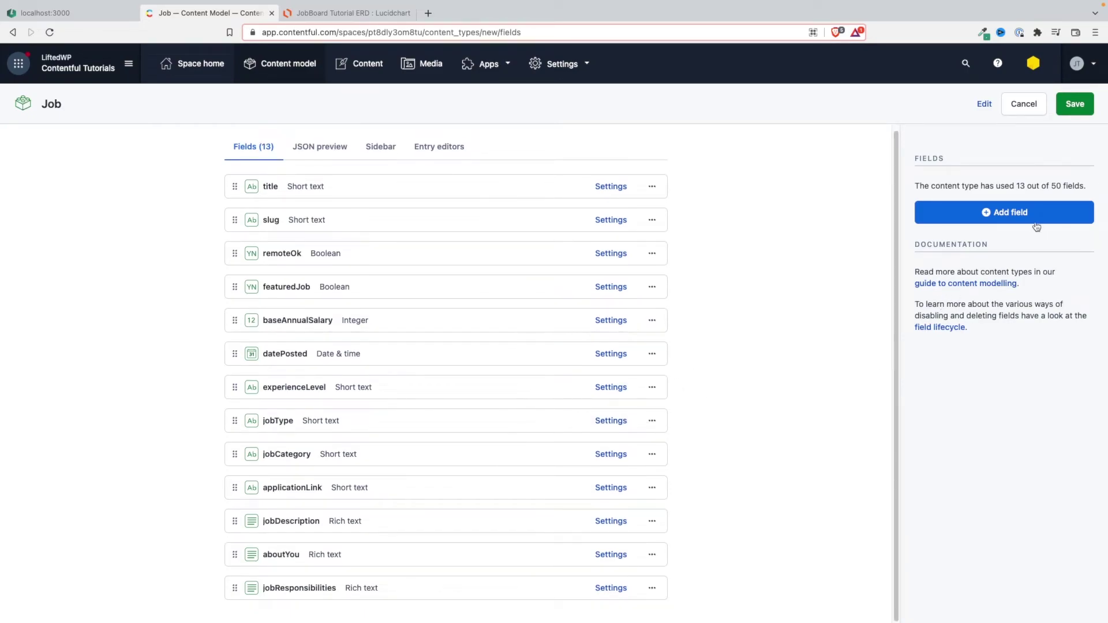
{"action": "left_click", "coordinate": [1011, 214]}
{"action": "left_click", "coordinate": [406, 247]}
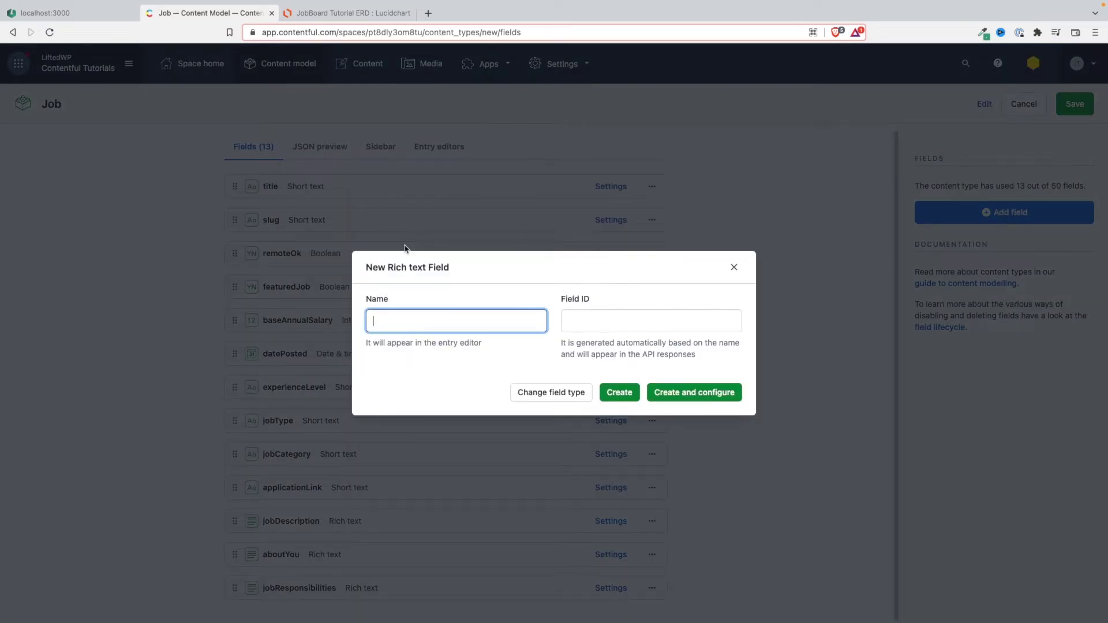
{"action": "type", "text": "remunerationPackage"}
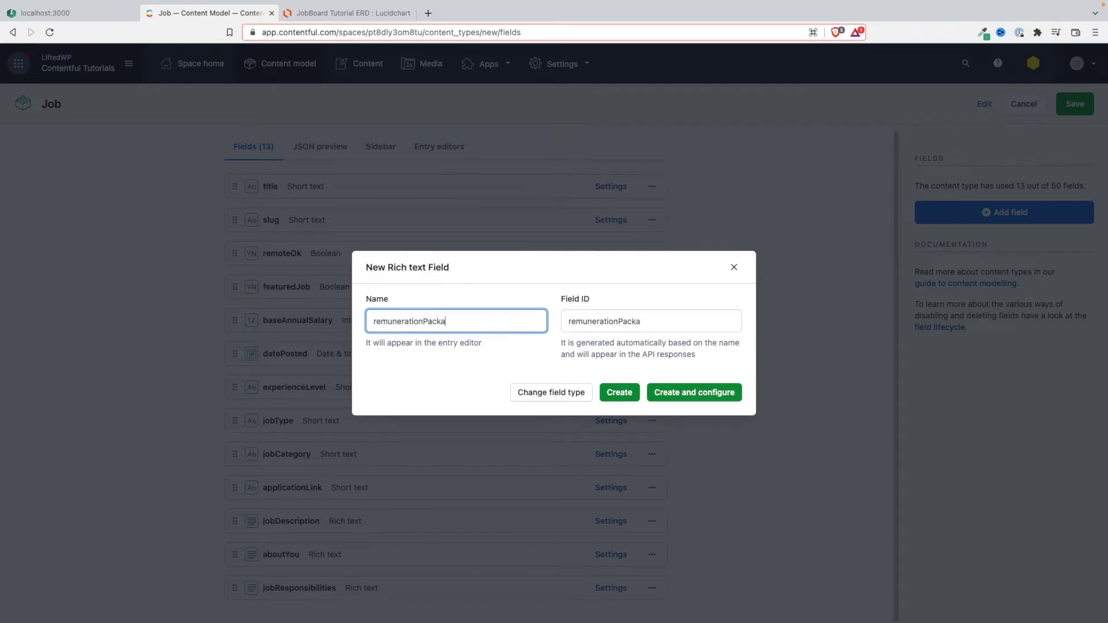
{"action": "left_click", "coordinate": [616, 392]}
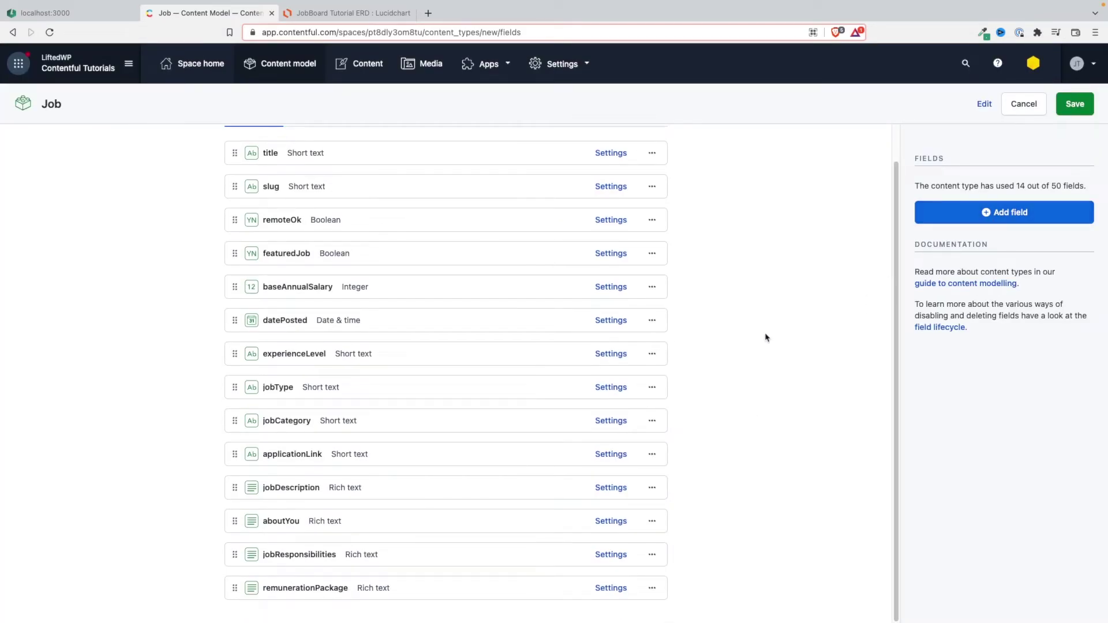
Dismiss the new field selection without adding a field and save the Job content type.
{"action": "left_click", "coordinate": [987, 216]}
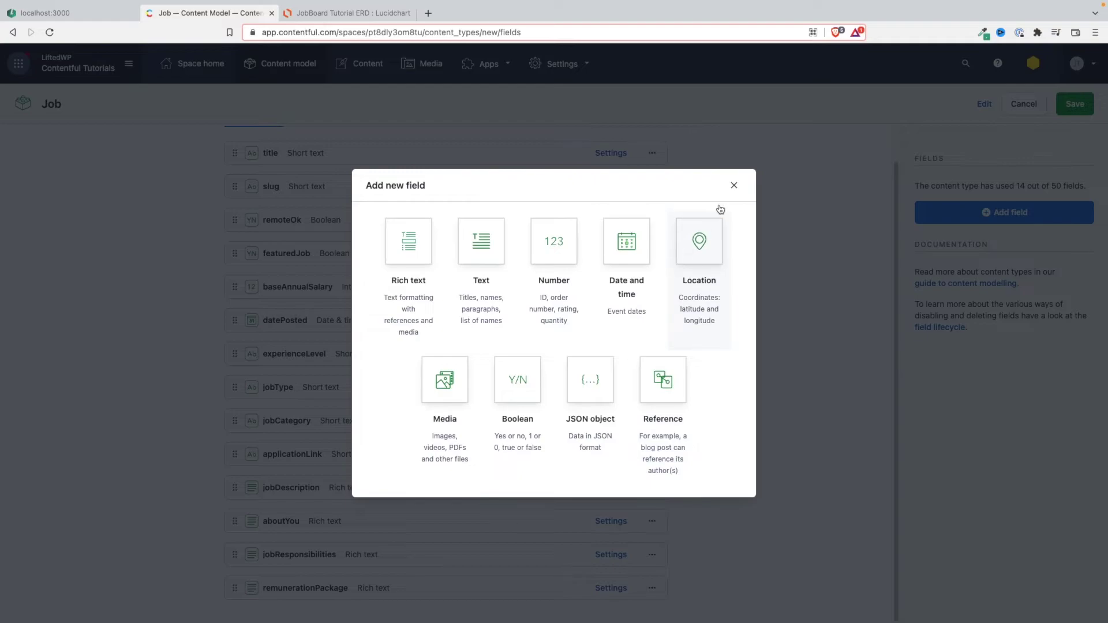
{"action": "left_click", "coordinate": [734, 186]}
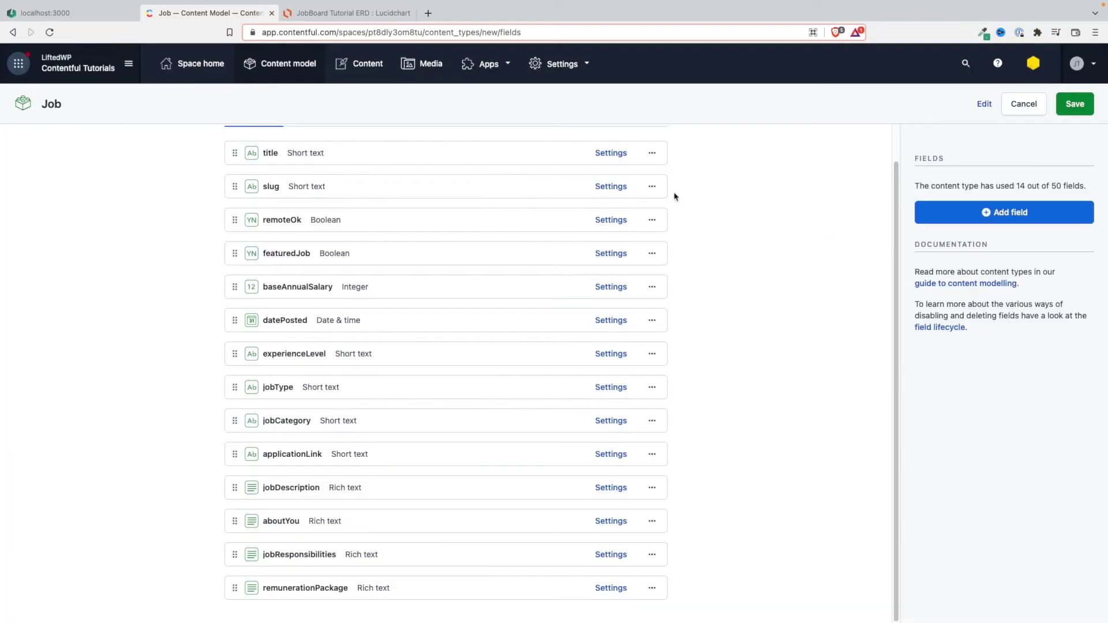
{"action": "scroll", "coordinate": [596, 402], "scroll_direction": "down", "scroll_amount": 1}
{"action": "left_click", "coordinate": [1074, 97]}
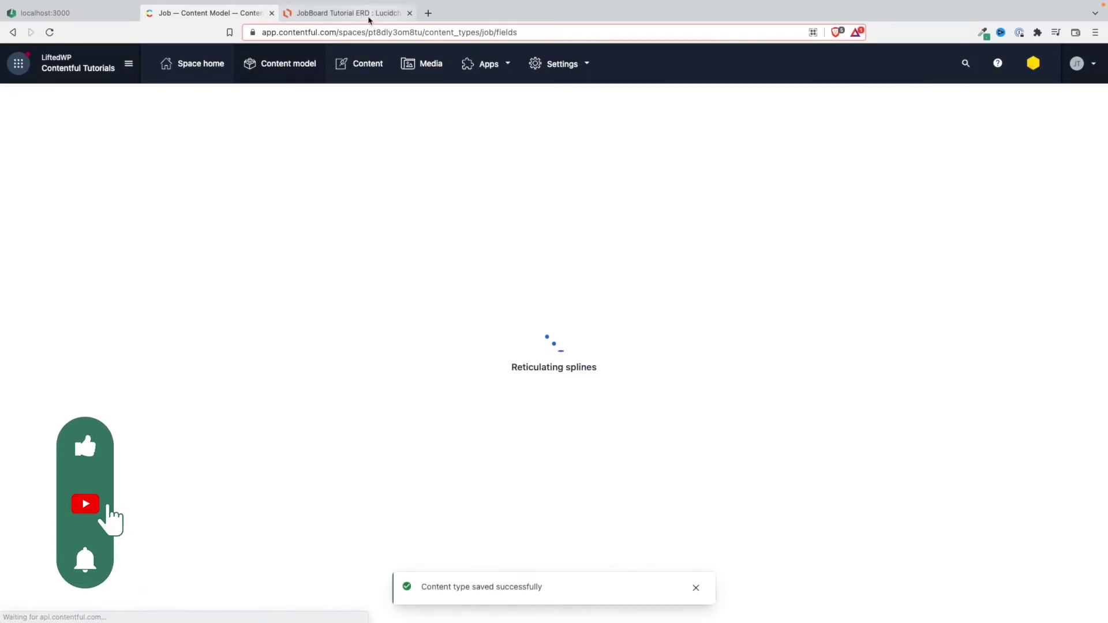
Check the skills attribute of the Job entity in the Lucidchart diagram and compare it with the Job fields in Contentful.
{"action": "left_click", "coordinate": [370, 16]}
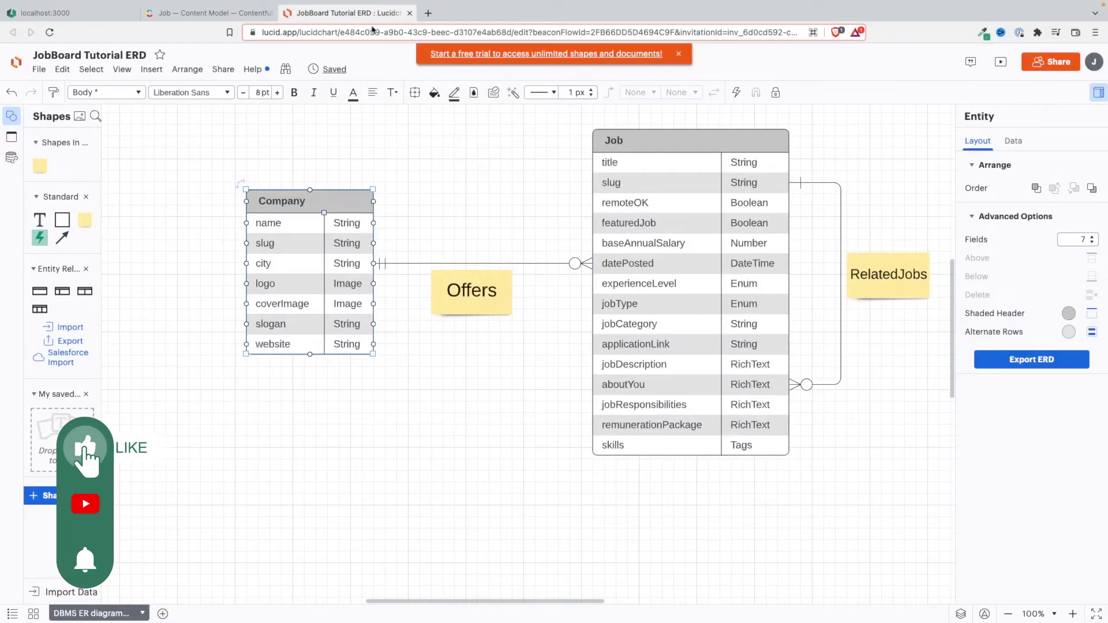
{"action": "left_click", "coordinate": [611, 444]}
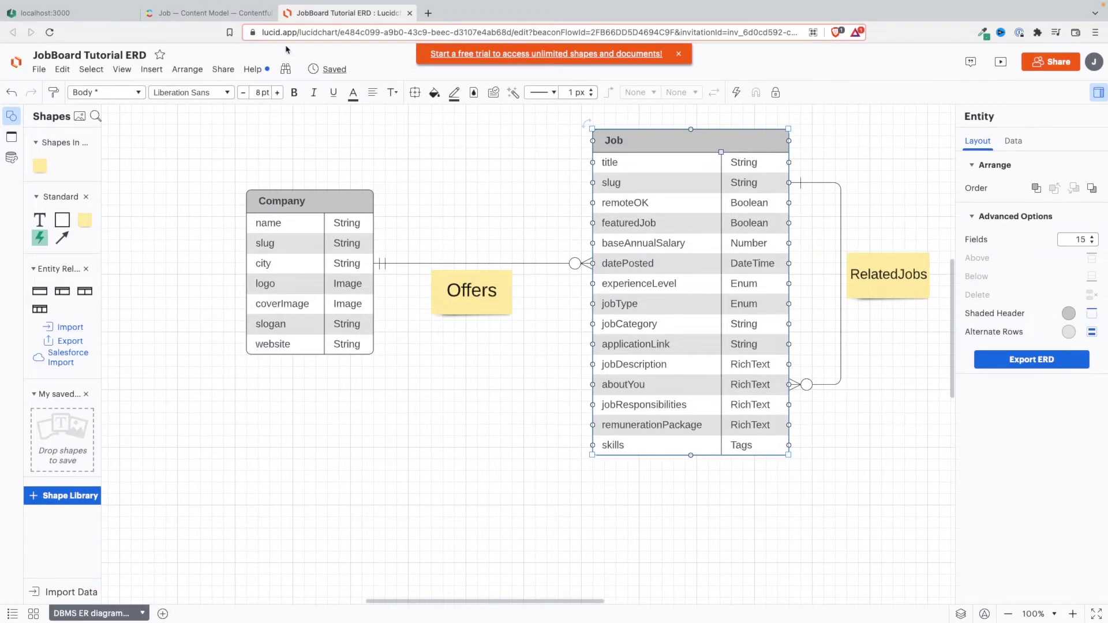
{"action": "left_click", "coordinate": [238, 13]}
{"action": "scroll", "coordinate": [492, 369], "scroll_direction": "down", "scroll_amount": 1}
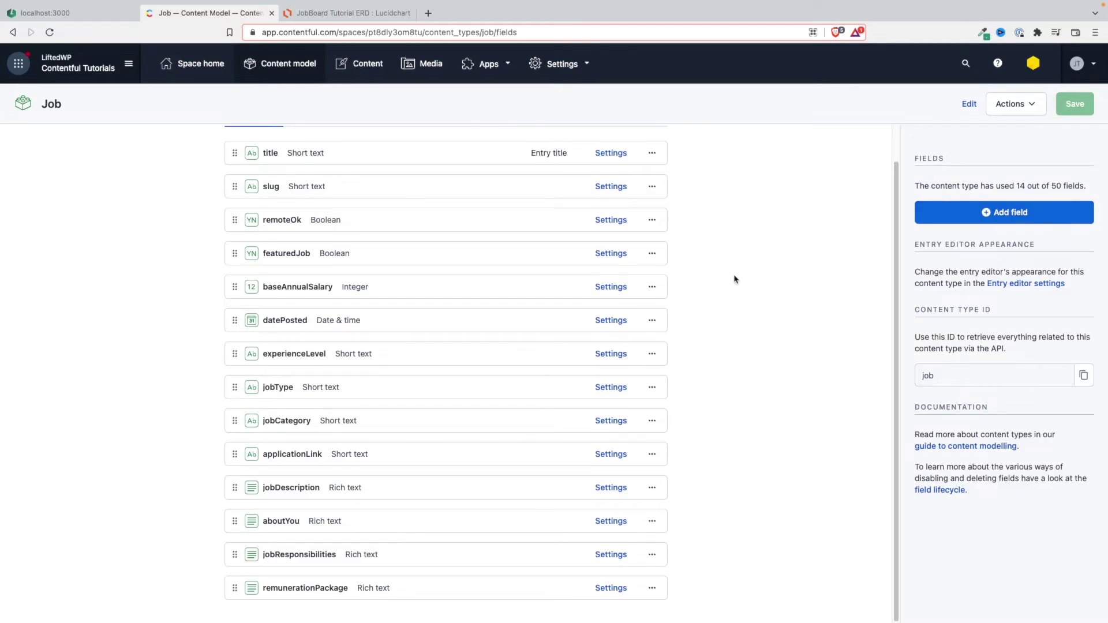
{"action": "scroll", "coordinate": [734, 279], "scroll_direction": "up", "scroll_amount": 1}
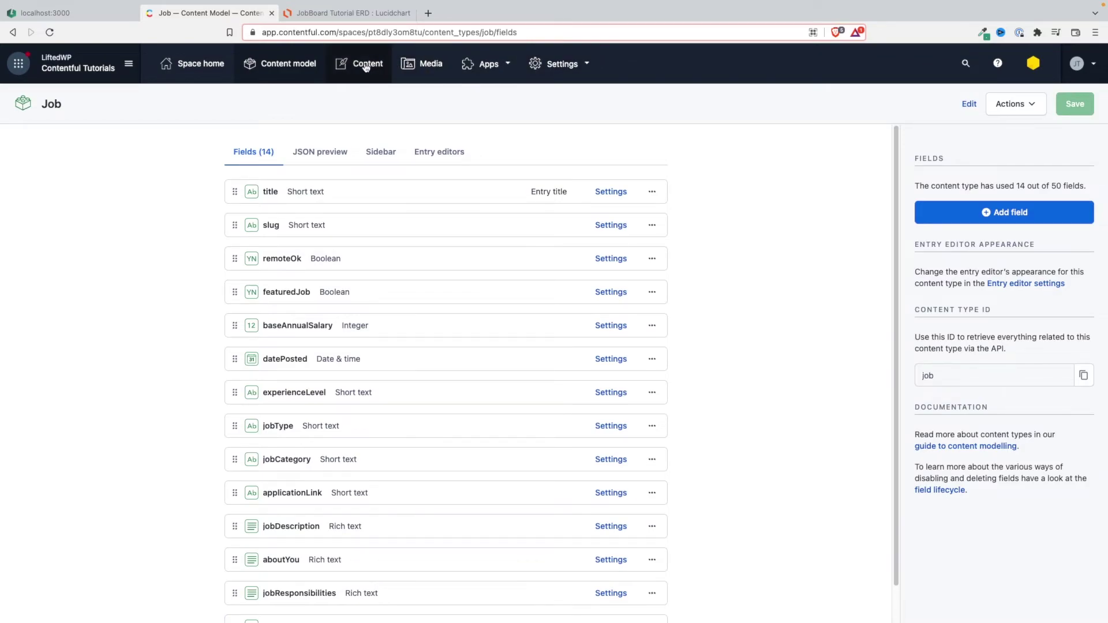
Open the space's tag settings and examine the name of the existing skill.prisma tag.
{"action": "left_click", "coordinate": [559, 66]}
{"action": "left_click", "coordinate": [536, 169]}
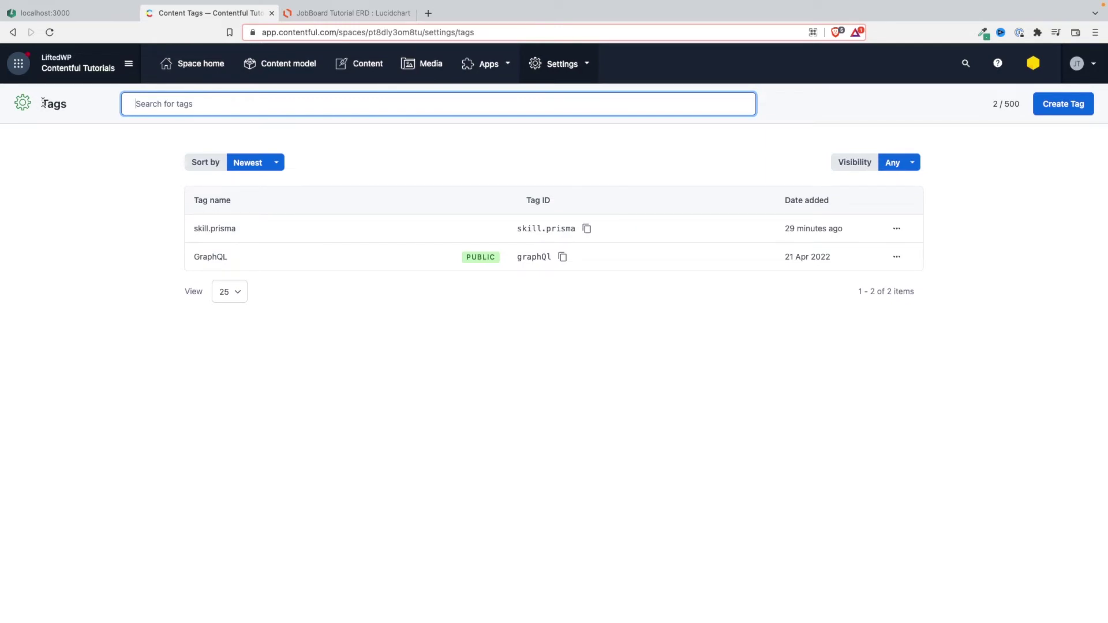
{"action": "left_click_drag", "start_coordinate": [192, 229], "coordinate": [326, 243]}
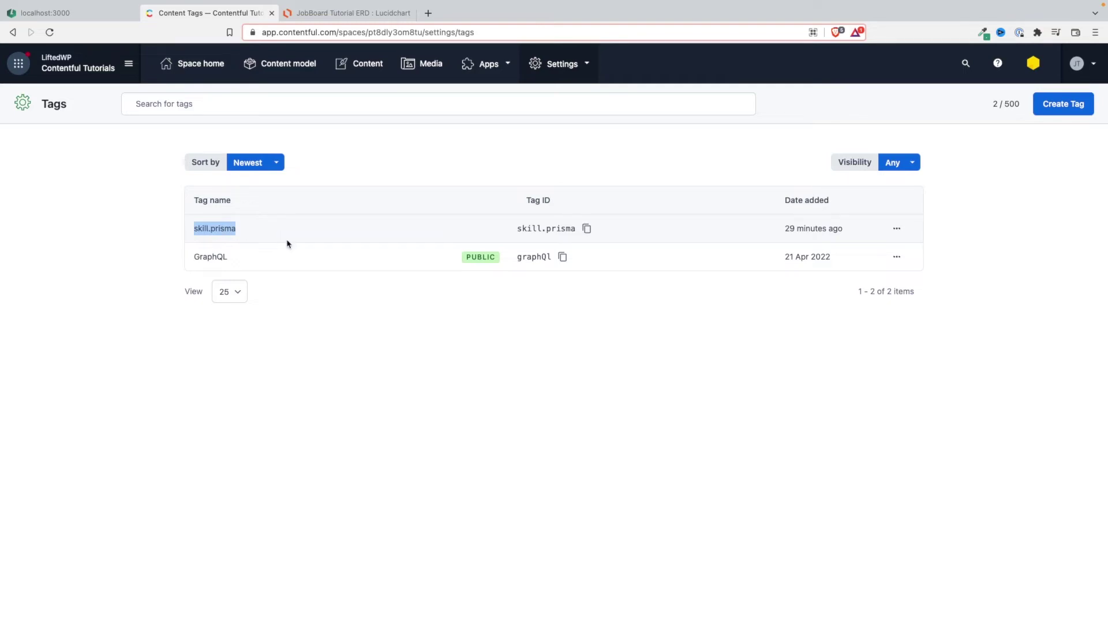
{"action": "double_click", "coordinate": [227, 228]}
{"action": "left_click", "coordinate": [227, 229]}
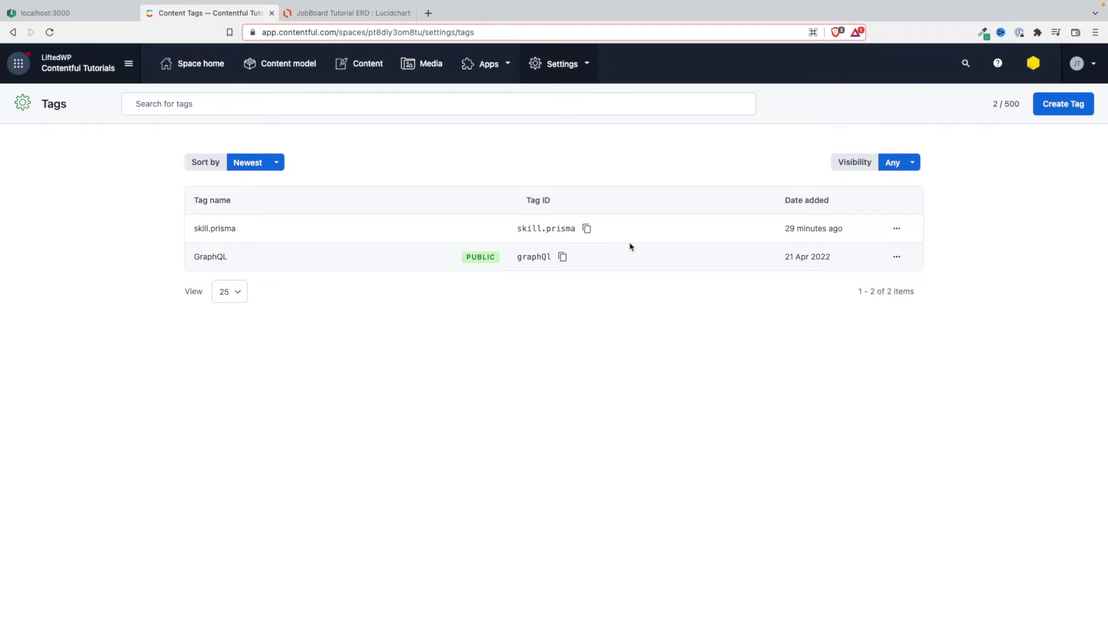
Recheck the Job entity's skills in Lucidchart, then examine the skill. prefix in the skill.prisma tag's ID in Contentful.
{"action": "left_click", "coordinate": [323, 14]}
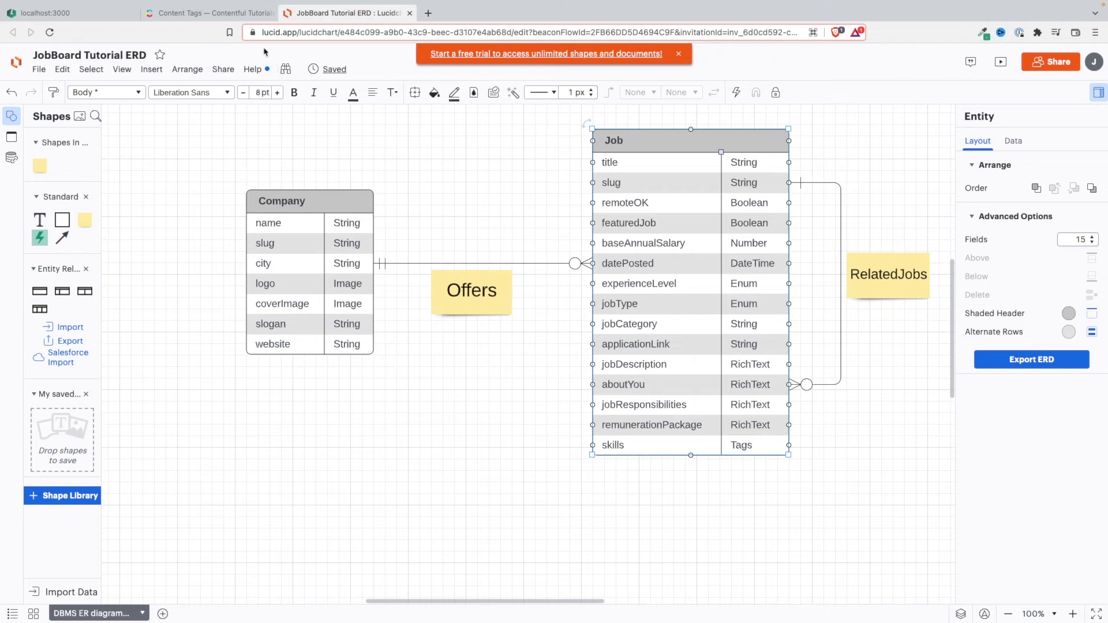
{"action": "left_click", "coordinate": [243, 13]}
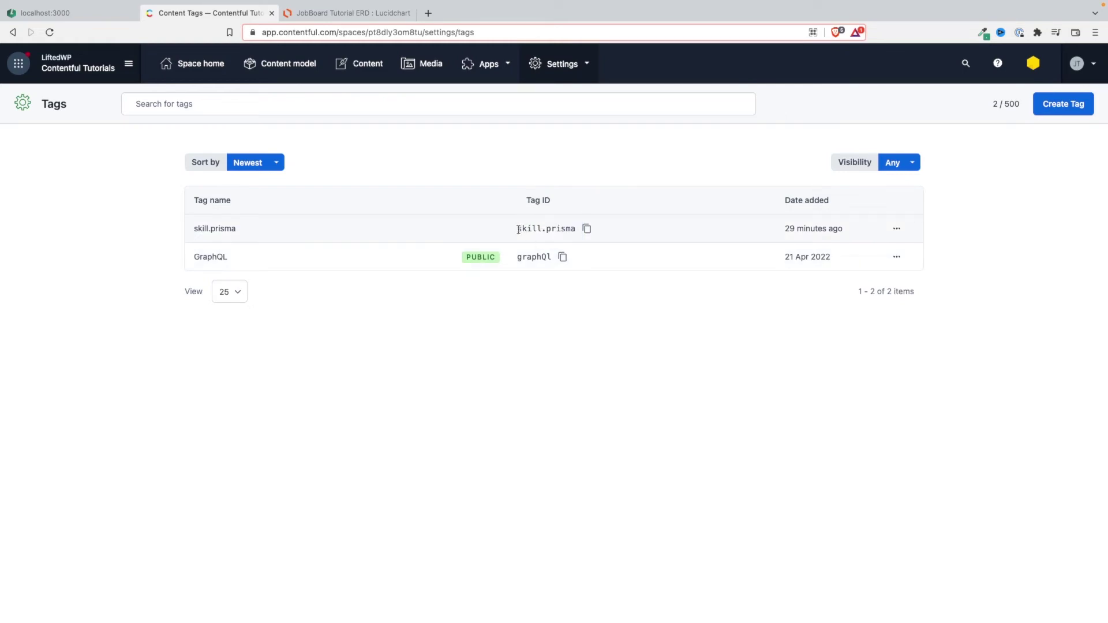
{"action": "left_click_drag", "start_coordinate": [517, 229], "coordinate": [575, 227]}
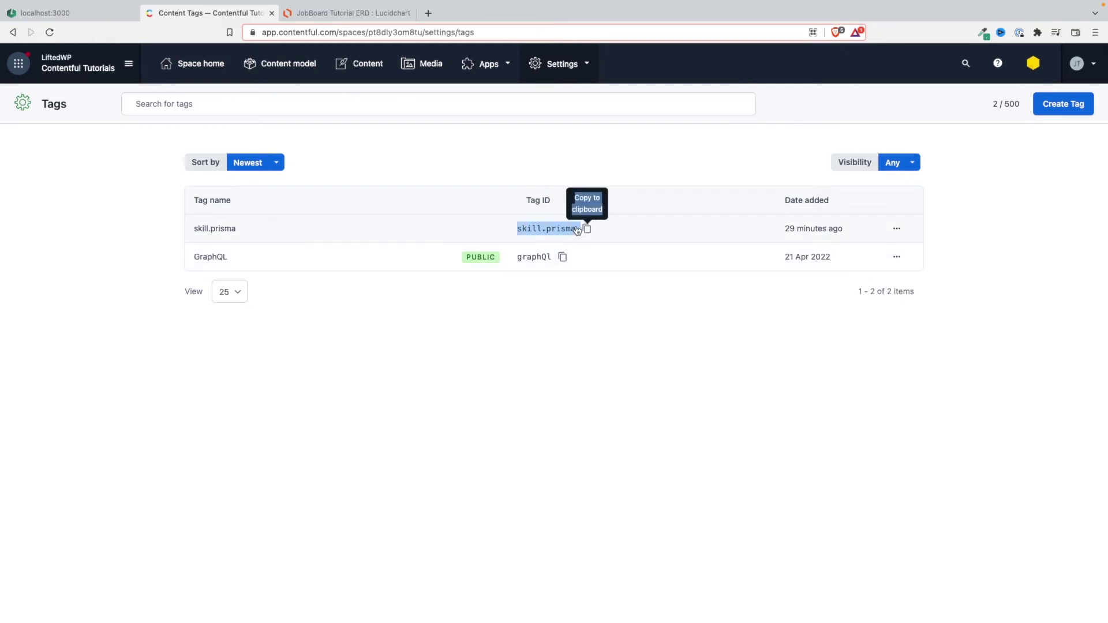
{"action": "left_click", "coordinate": [548, 229]}
{"action": "left_click_drag", "start_coordinate": [546, 229], "coordinate": [515, 232]}
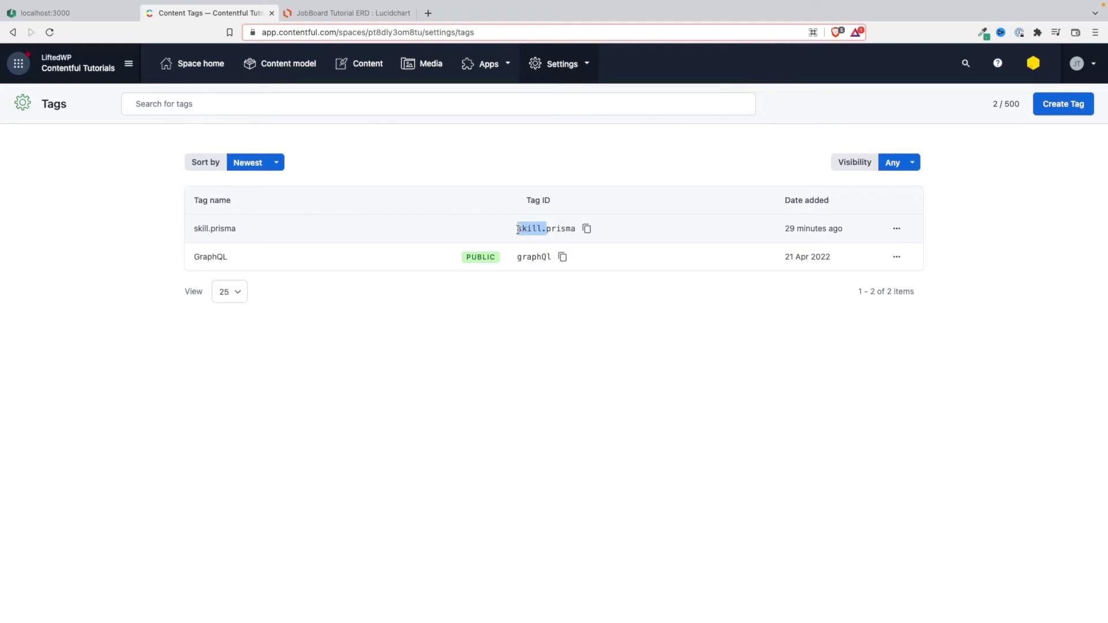
{"action": "left_click_drag", "start_coordinate": [520, 228], "coordinate": [548, 228]}
{"action": "left_click", "coordinate": [588, 322]}
{"action": "left_click_drag", "start_coordinate": [518, 228], "coordinate": [546, 228]}
Create a public tag named skill.nextjs with the tag ID skill.nextjs, and continue to another new tag.
{"action": "left_click", "coordinate": [1068, 112]}
{"action": "type", "text": "skill."}
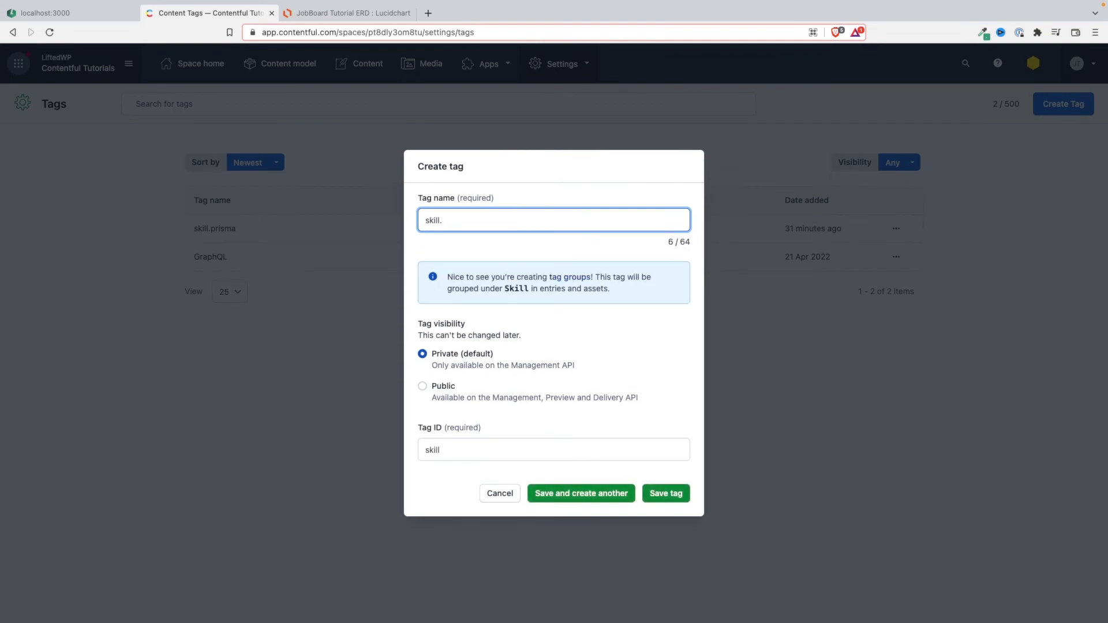
{"action": "type", "text": "nextjs"}
{"action": "key", "text": "ctrl+a"}
{"action": "key", "text": "ctrl+c"}
{"action": "left_click", "coordinate": [423, 386]}
{"action": "left_click", "coordinate": [466, 460]}
{"action": "key", "text": "ctrl+a"}
{"action": "key", "text": "ctrl+v"}
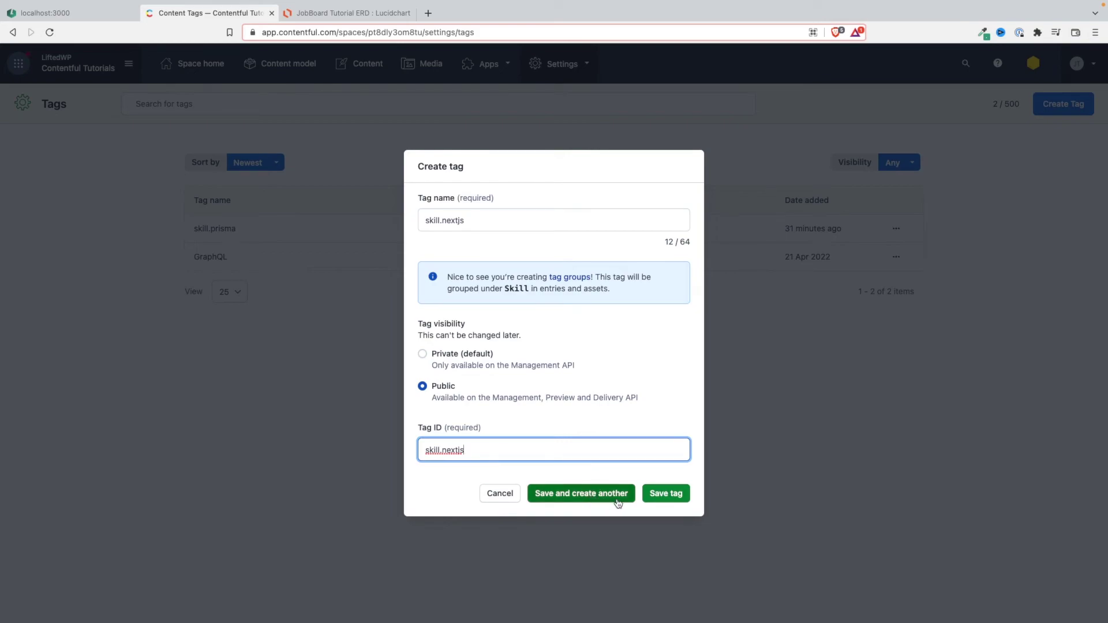
{"action": "left_click", "coordinate": [594, 493]}
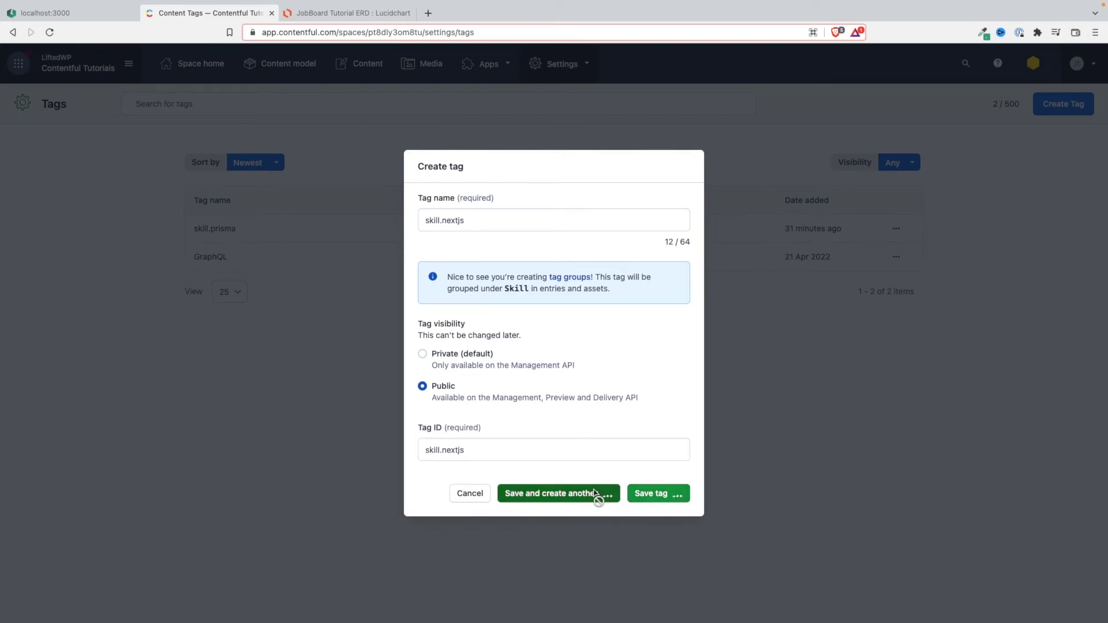
Create a public tag named skill.reactjs with the tag ID skill.reactjs.
{"action": "left_click", "coordinate": [431, 202]}
{"action": "key", "text": "ctrl+v"}
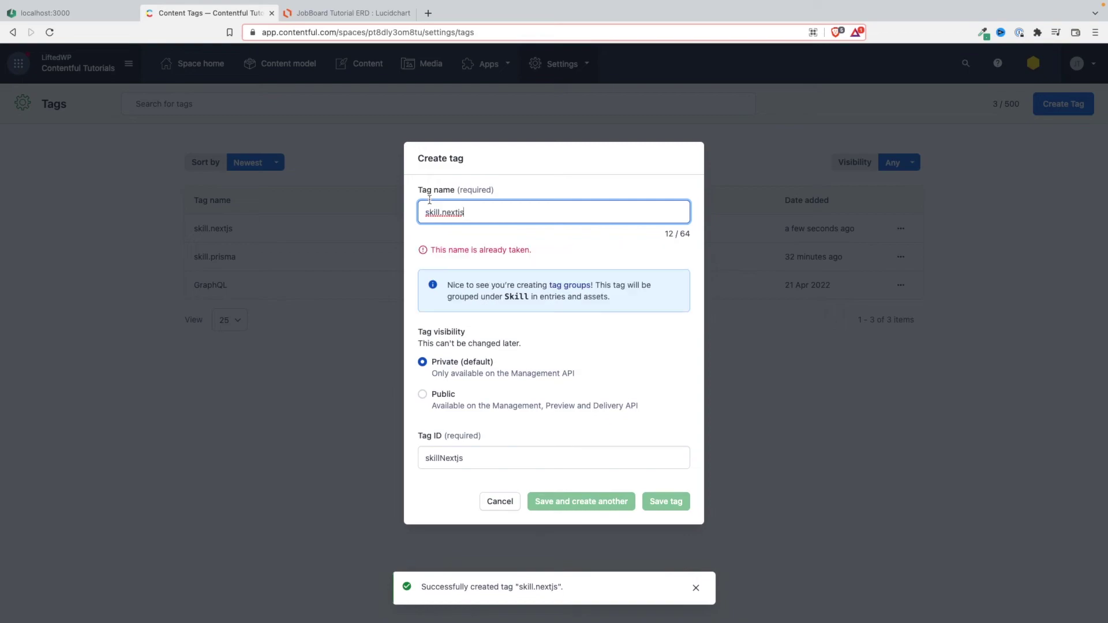
{"action": "double_click", "coordinate": [452, 212]}
{"action": "type", "text": "reactjs"}
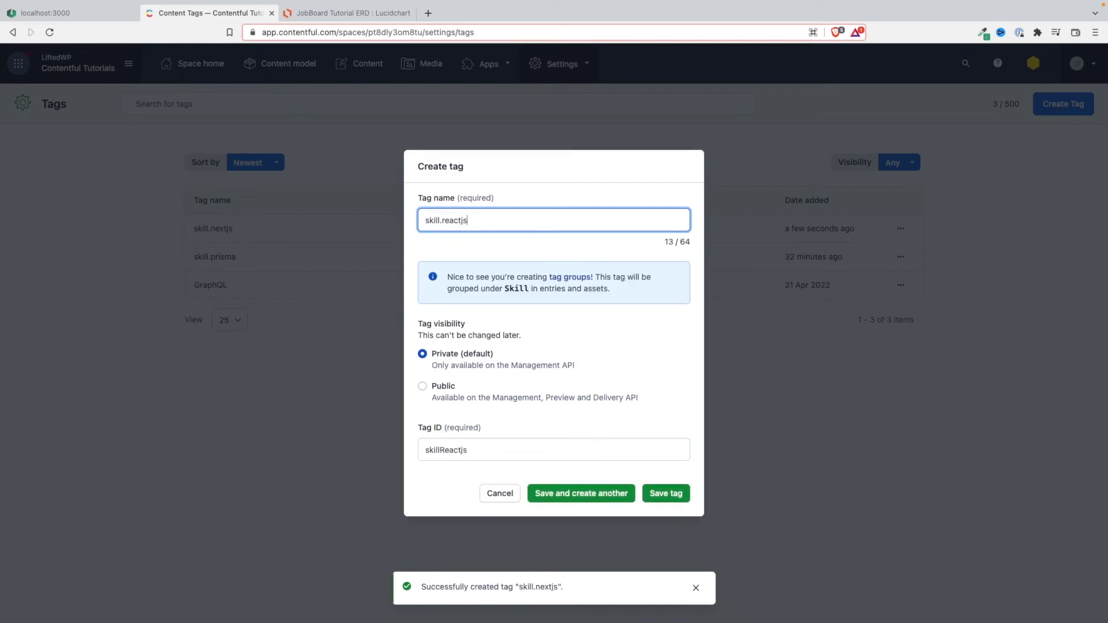
{"action": "key", "text": "ctrl+a"}
{"action": "left_click", "coordinate": [430, 384]}
{"action": "left_click", "coordinate": [466, 450]}
{"action": "type", "text": "skill.reactjs"}
{"action": "key", "text": "ctrl+a"}
{"action": "type", "text": "skill.reactjs"}
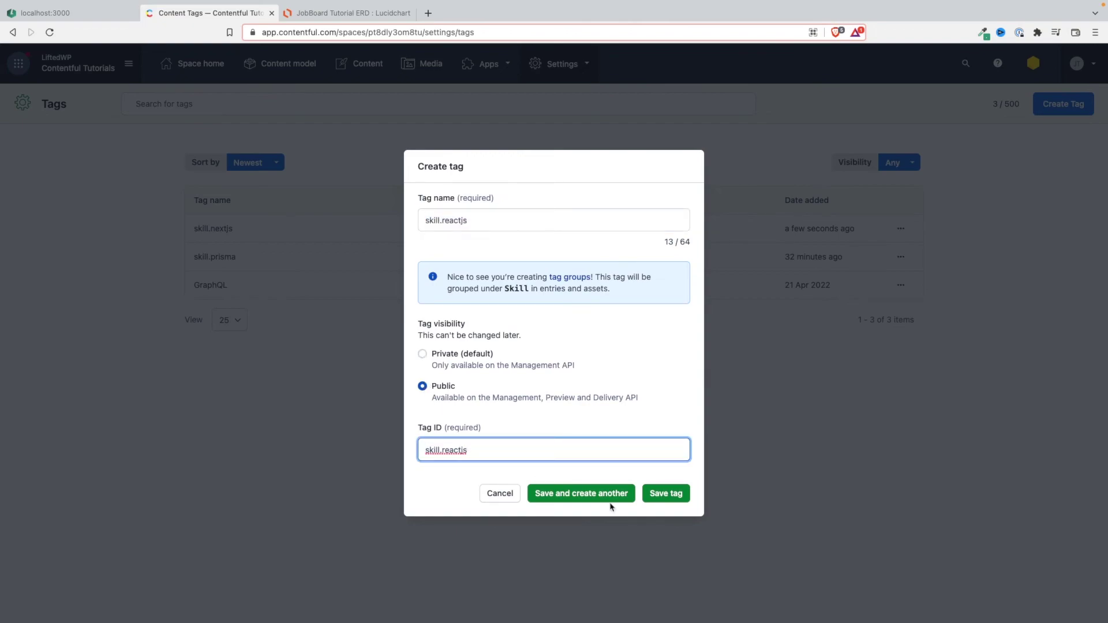
{"action": "left_click", "coordinate": [668, 495]}
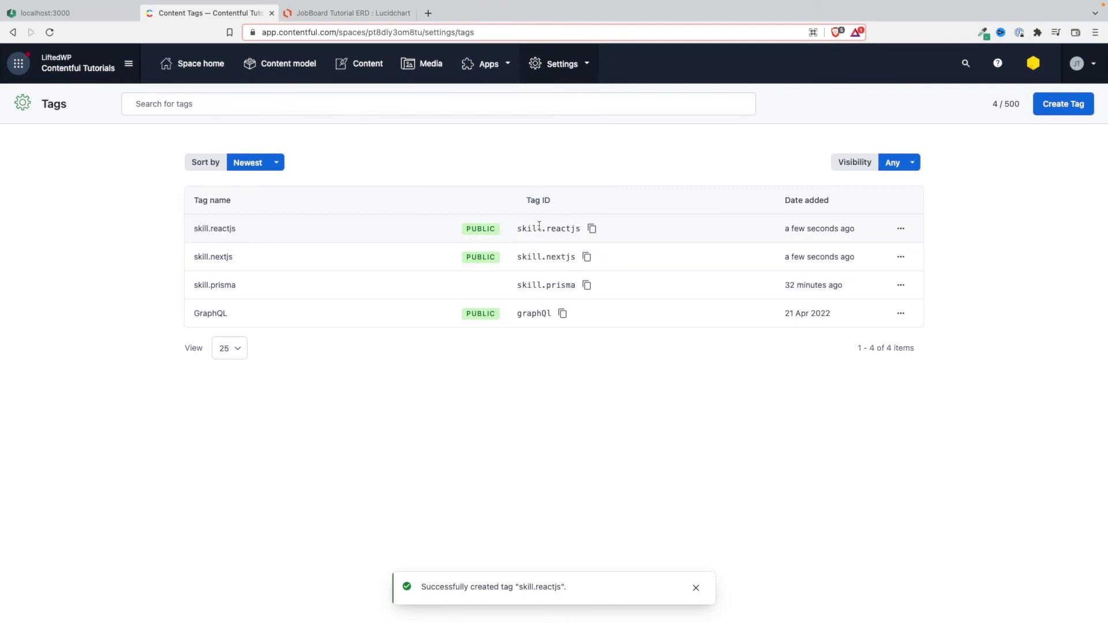
Examine the skill.reactjs tag ID, and recheck the Company and Job entities and their relationships in the Lucidchart ERD.
{"action": "left_click_drag", "start_coordinate": [517, 230], "coordinate": [555, 231]}
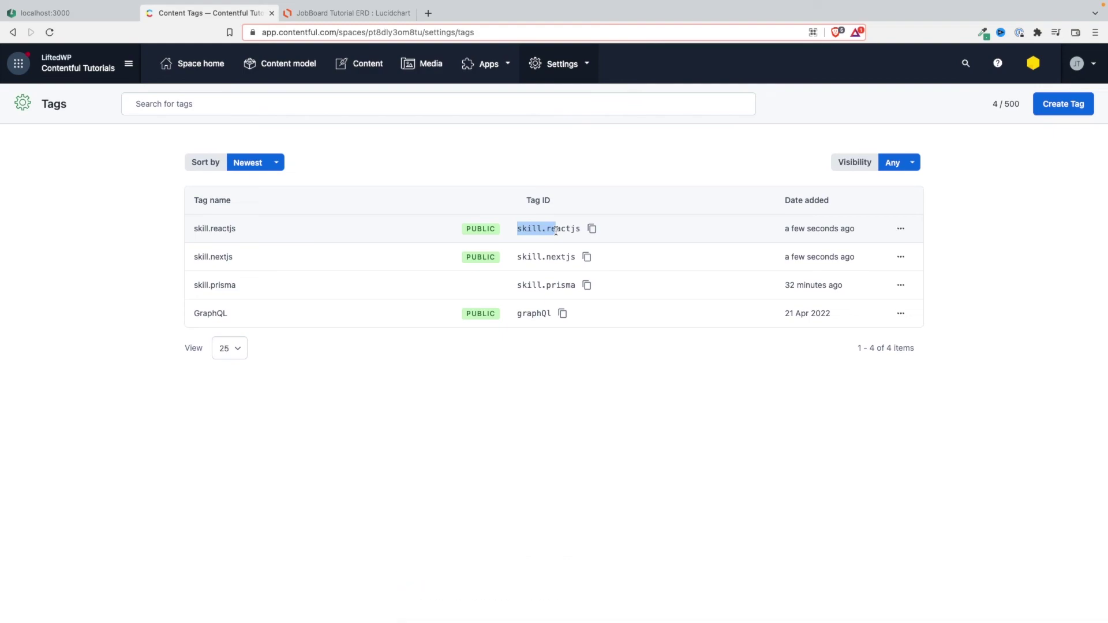
{"action": "key", "text": "super+Tab"}
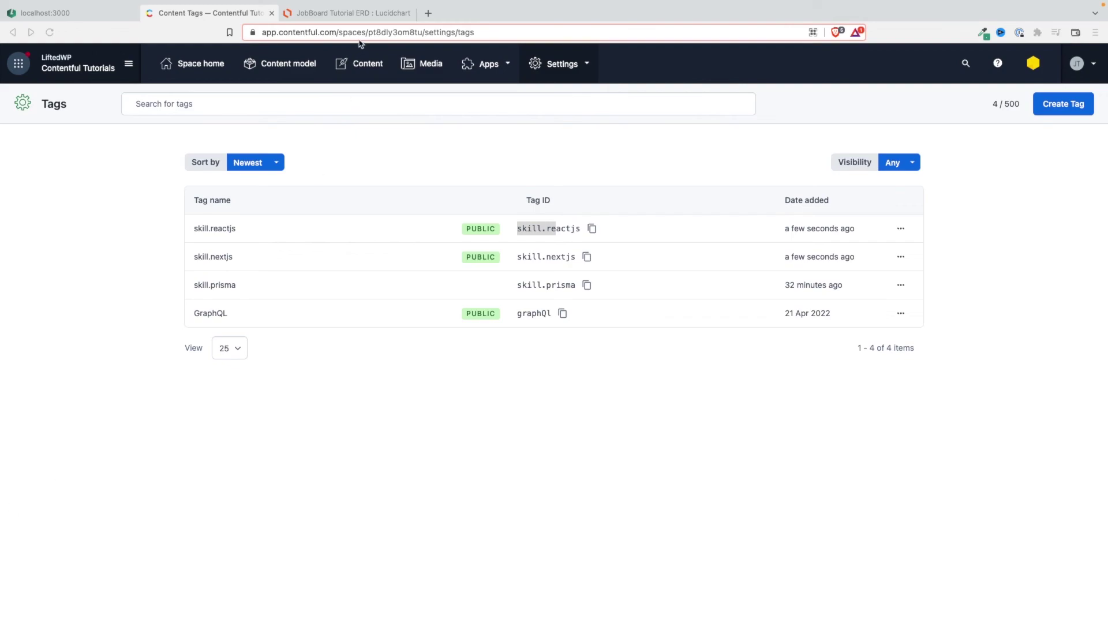
{"action": "left_click", "coordinate": [365, 13]}
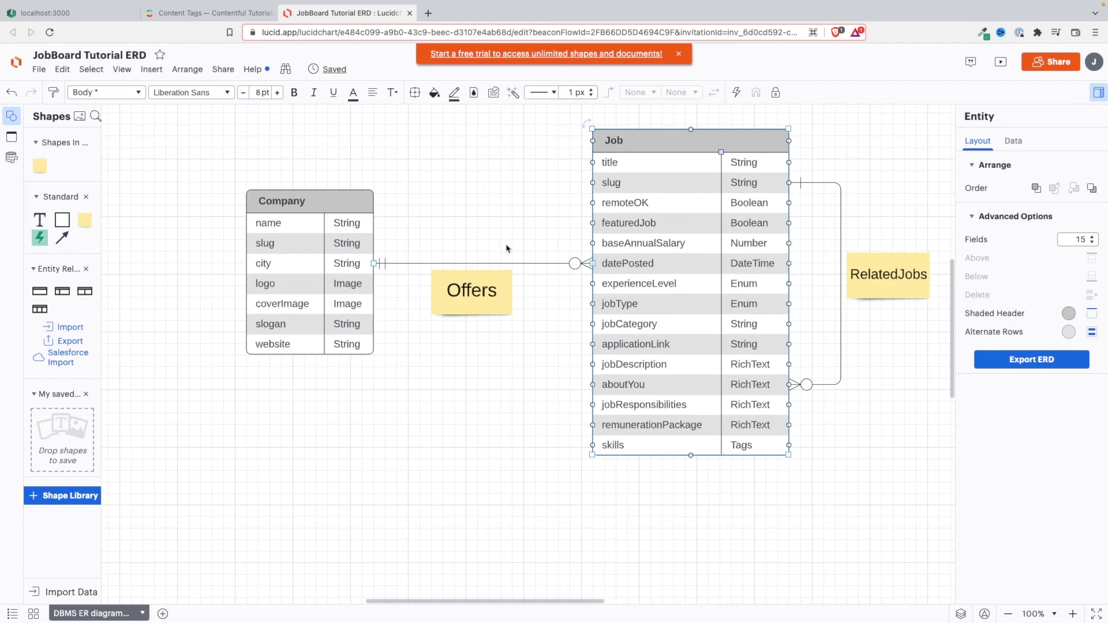
{"action": "left_click", "coordinate": [235, 15]}
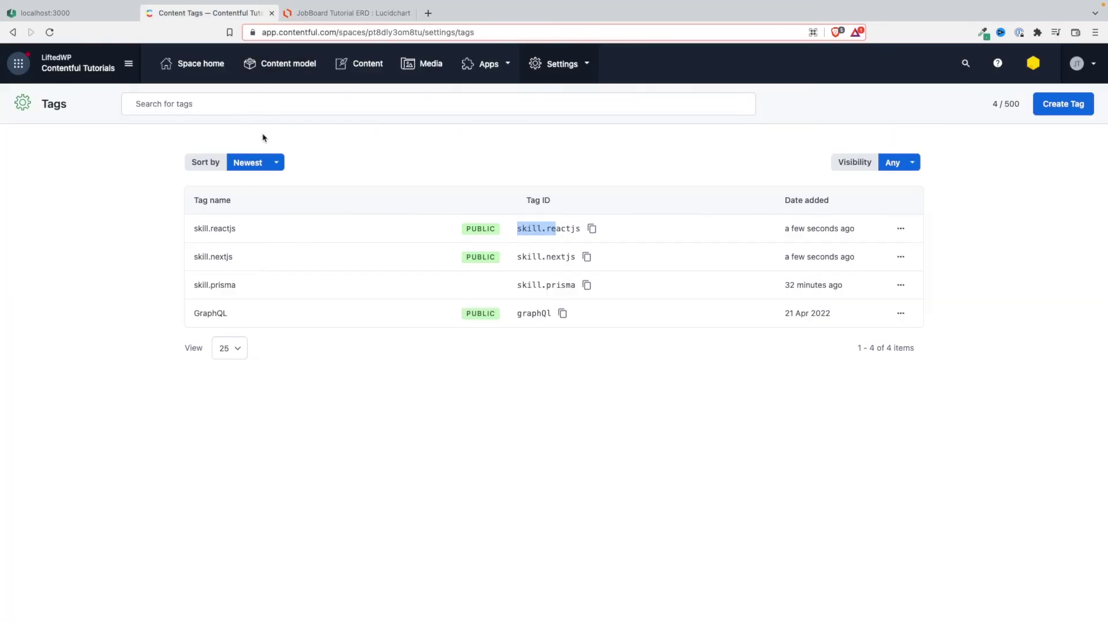
{"action": "left_click", "coordinate": [323, 14]}
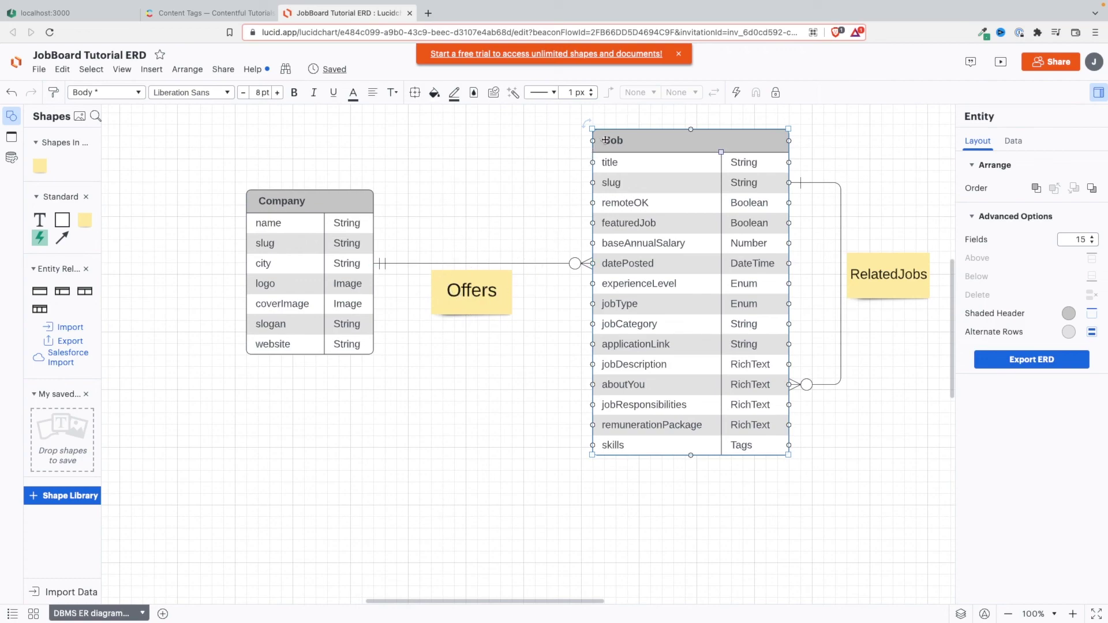
Return to Contentful, open the Job content type from the content model, and review its full list of fields.
{"action": "left_click", "coordinate": [202, 13]}
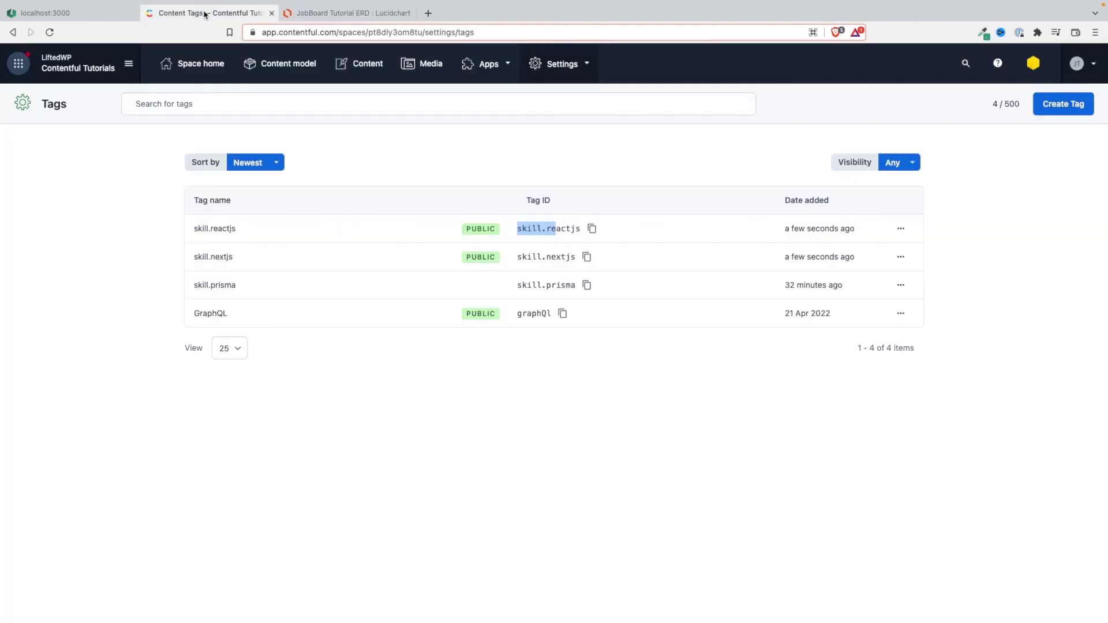
{"action": "left_click", "coordinate": [288, 65]}
{"action": "left_click", "coordinate": [209, 208]}
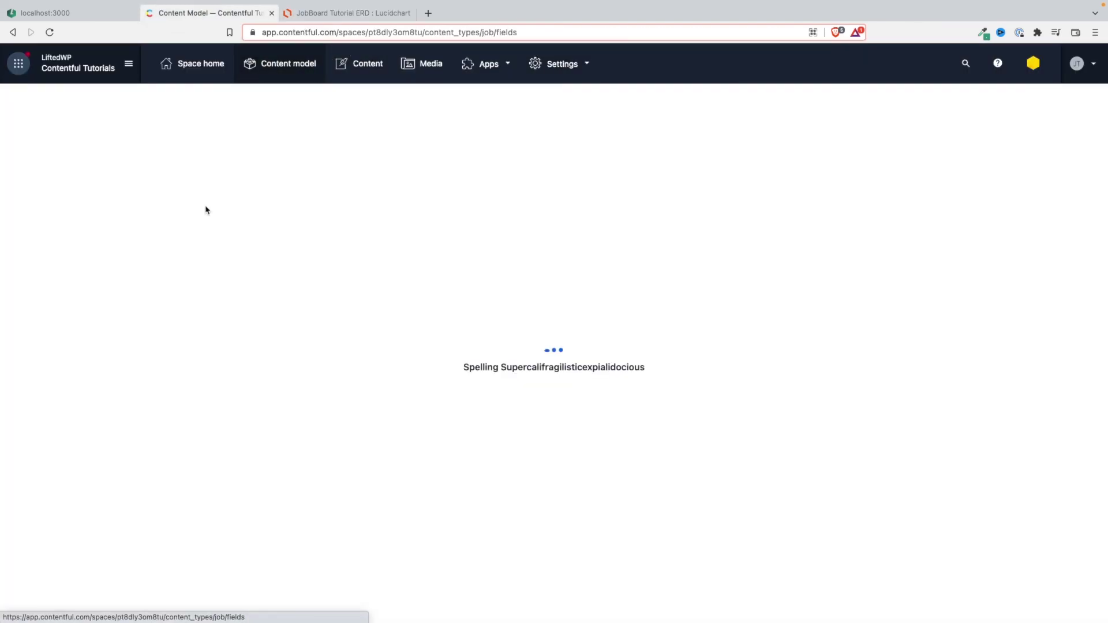
{"action": "scroll", "coordinate": [618, 361], "scroll_direction": "down", "scroll_amount": 2}
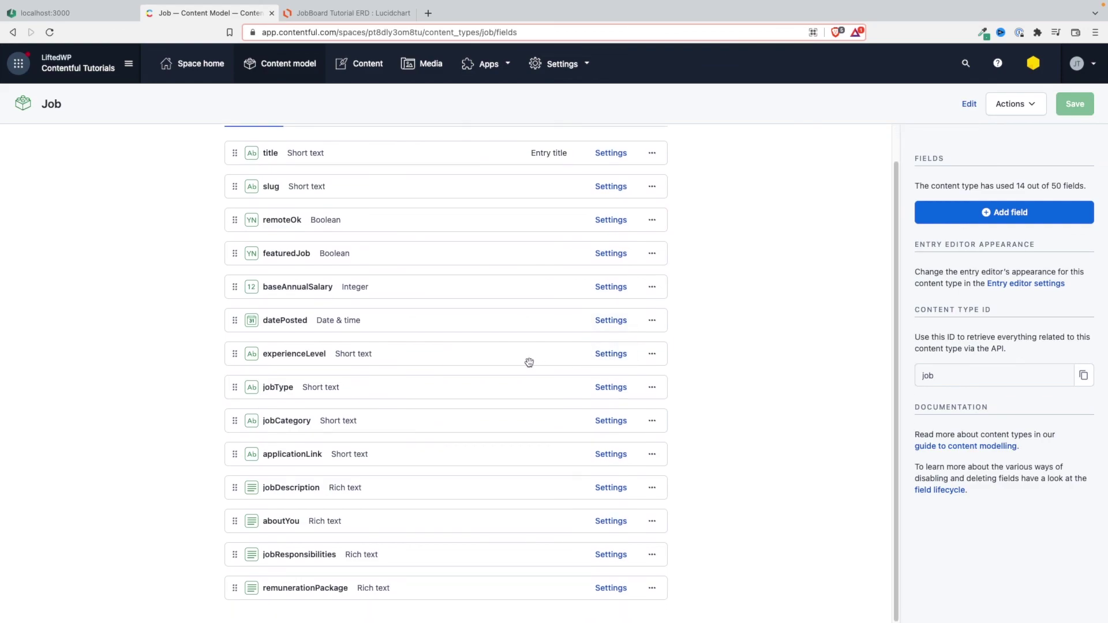
{"action": "scroll", "coordinate": [371, 369], "scroll_direction": "up", "scroll_amount": 2}
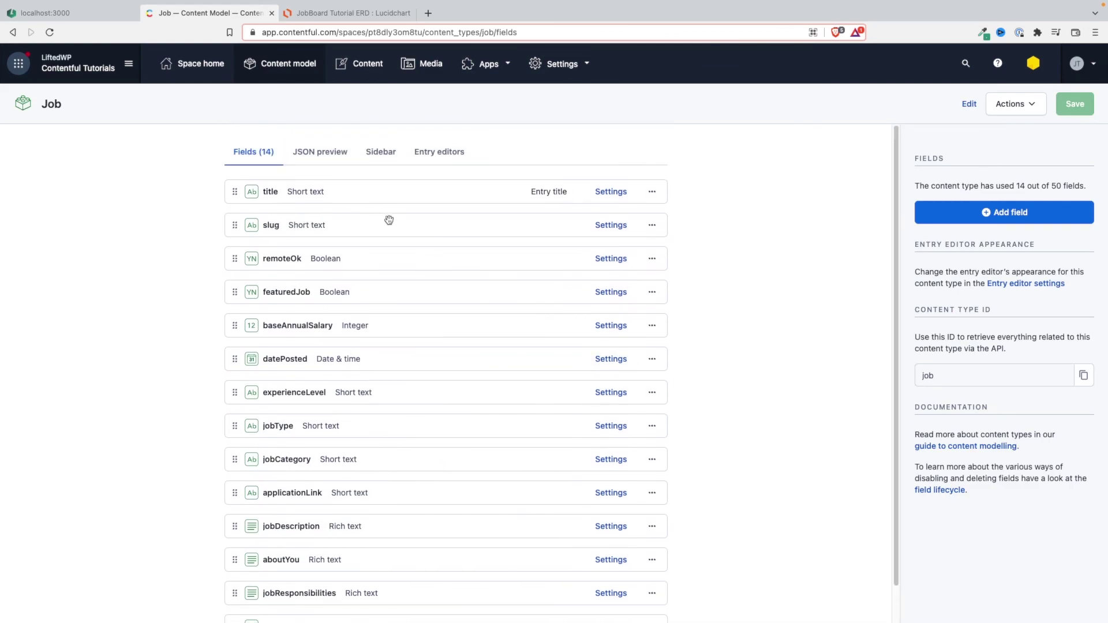
{"action": "scroll", "coordinate": [528, 299], "scroll_direction": "down", "scroll_amount": 2}
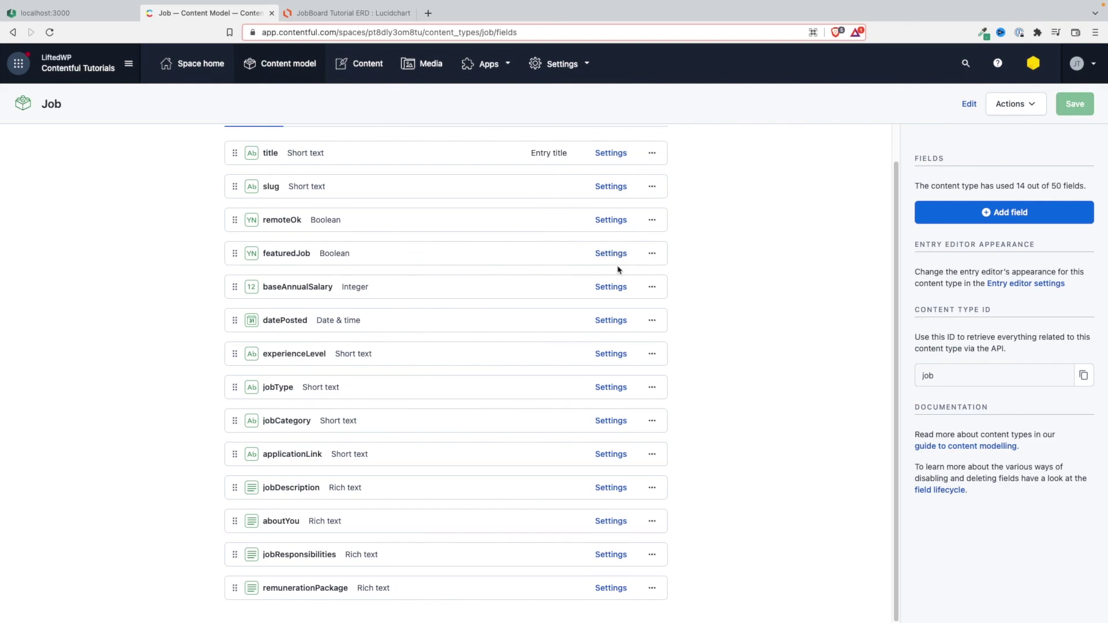
{"action": "scroll", "coordinate": [619, 270], "scroll_direction": "up", "scroll_amount": 2}
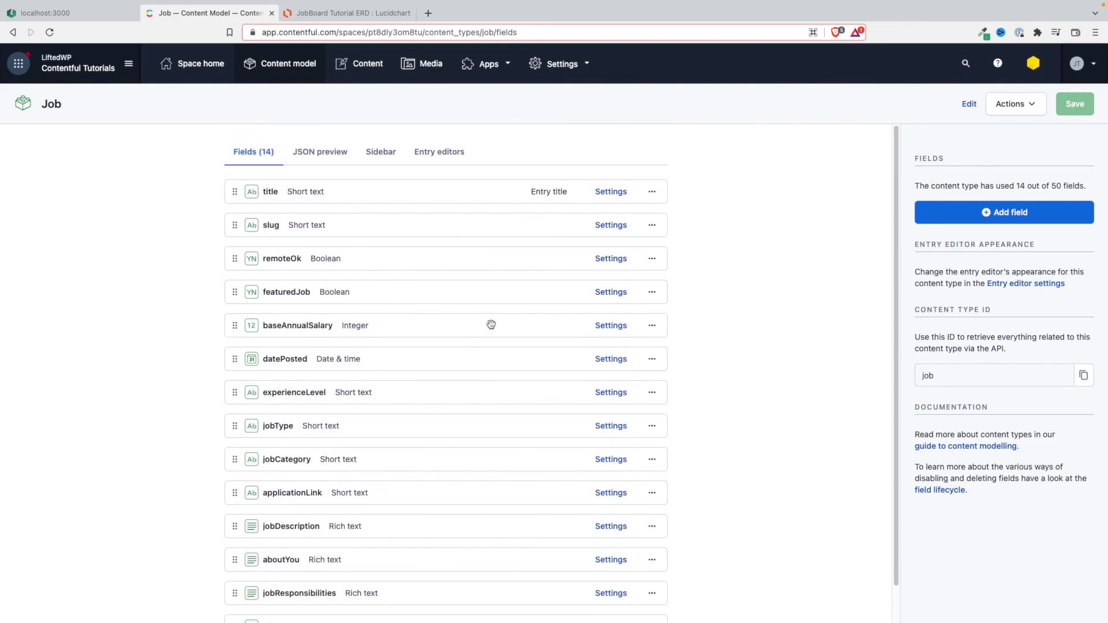